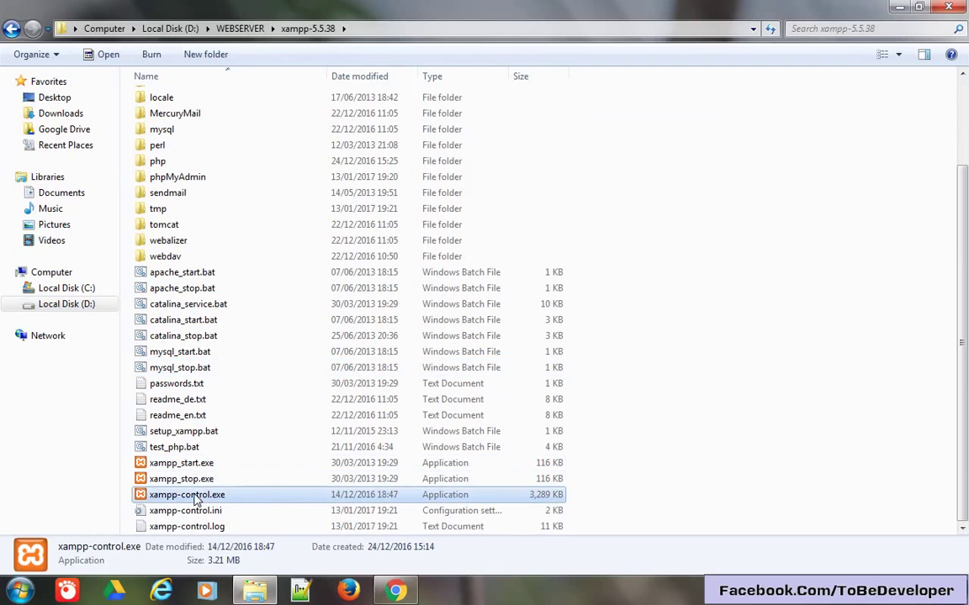
Launch xampp-control.exe from the xampp-5.5.38 folder in D:\WEBSERVER.
double_click(197, 497)
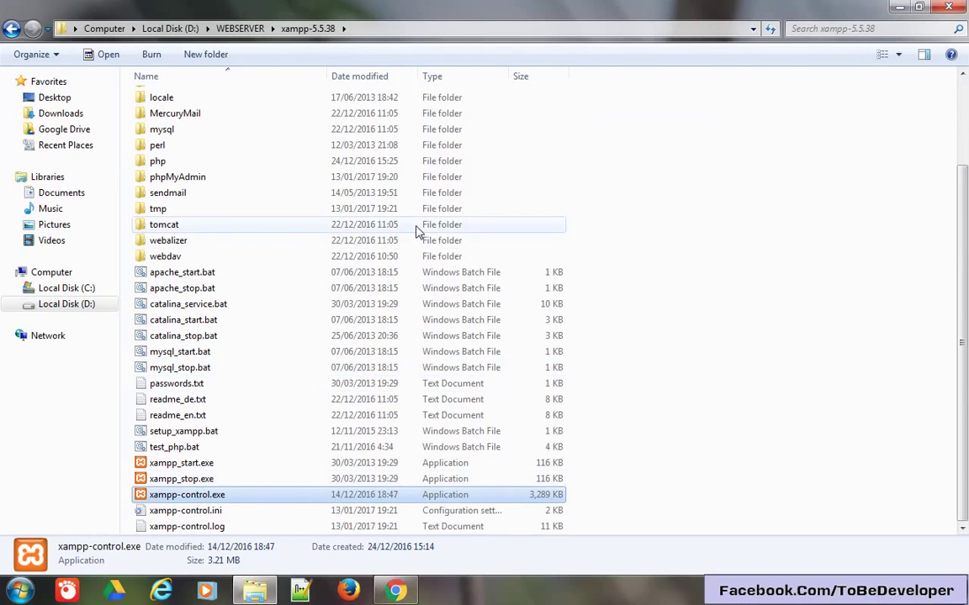
Start the Apache and MySQL servers, then close the XAMPP Control Panel.
click(483, 139)
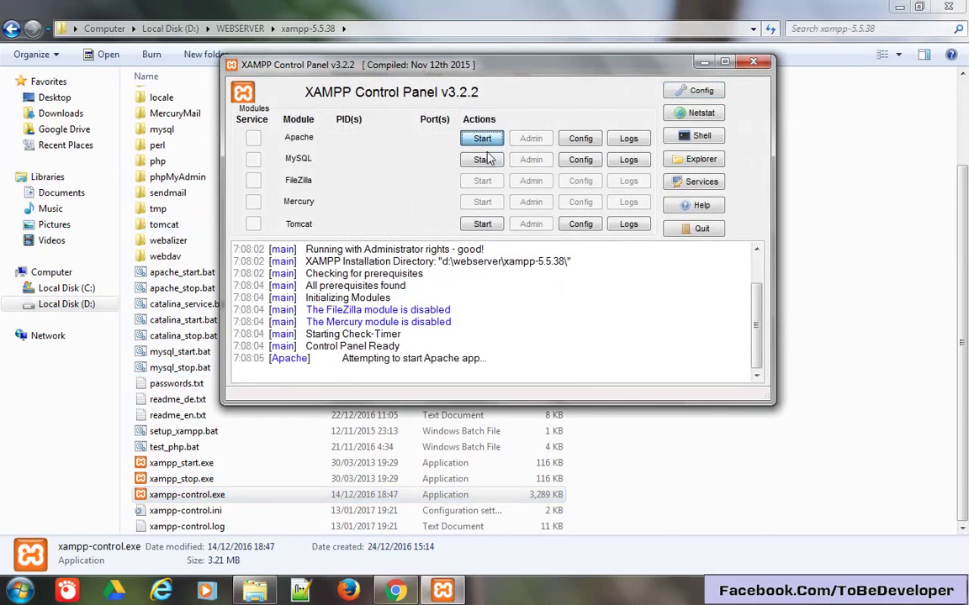
click(484, 159)
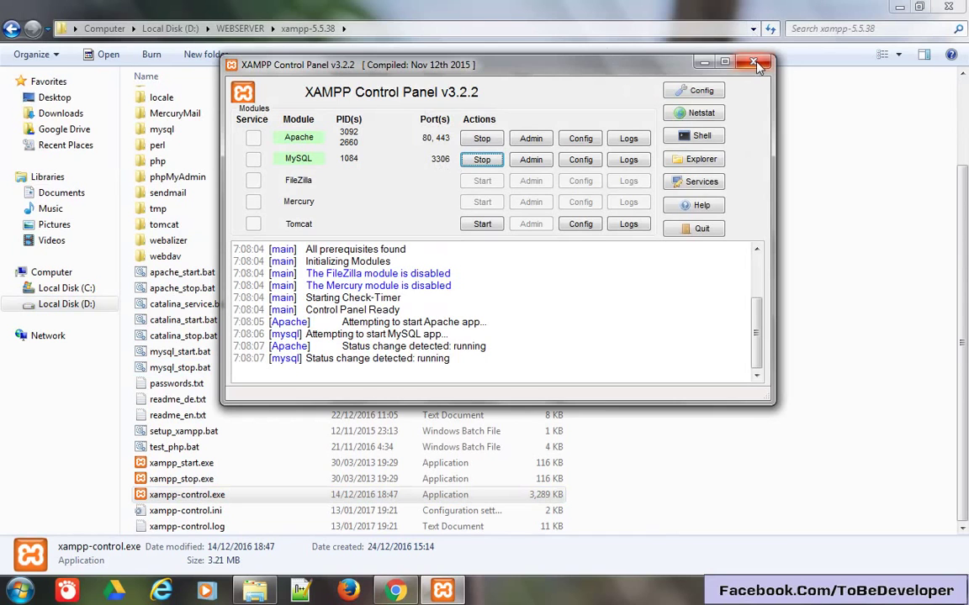
click(704, 63)
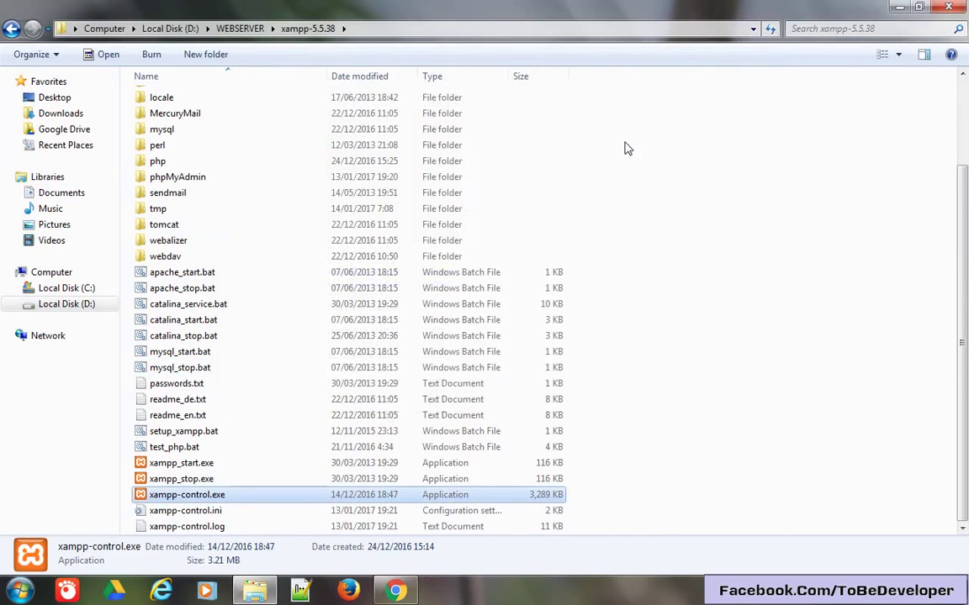
Load localhost in Chrome to bring up the XAMPP Dashboard.
scroll(618, 168, up, 3)
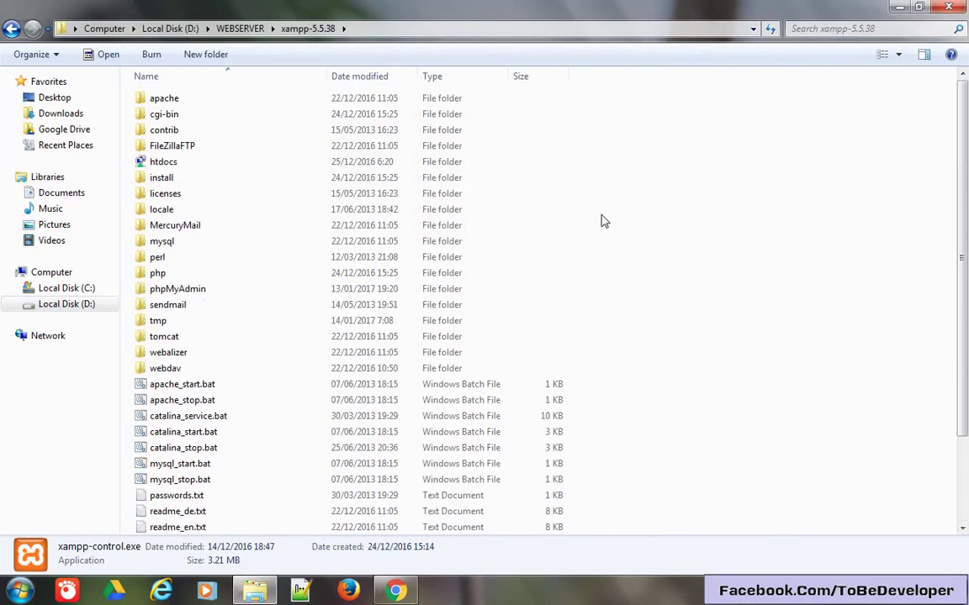
click(256, 591)
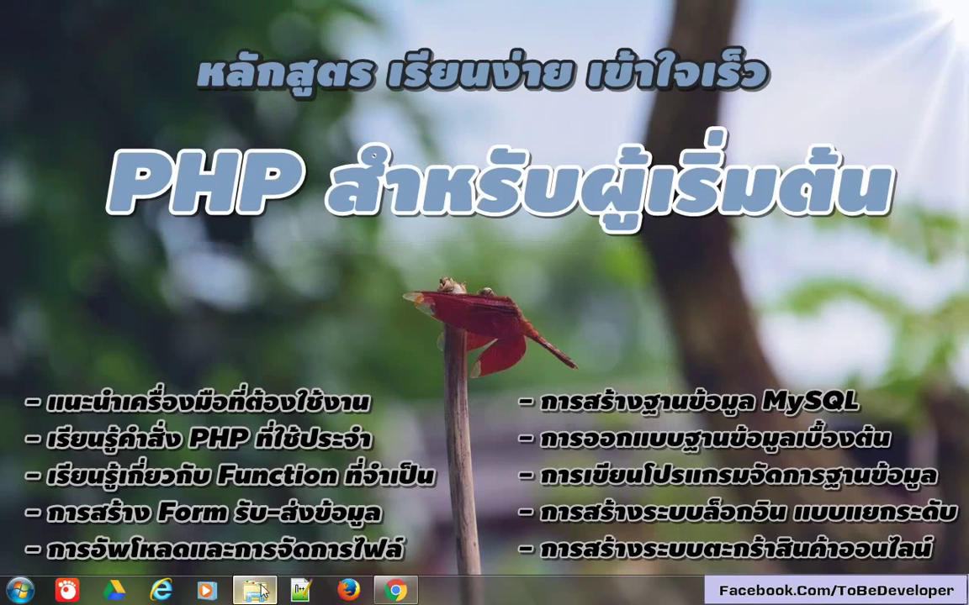
click(395, 591)
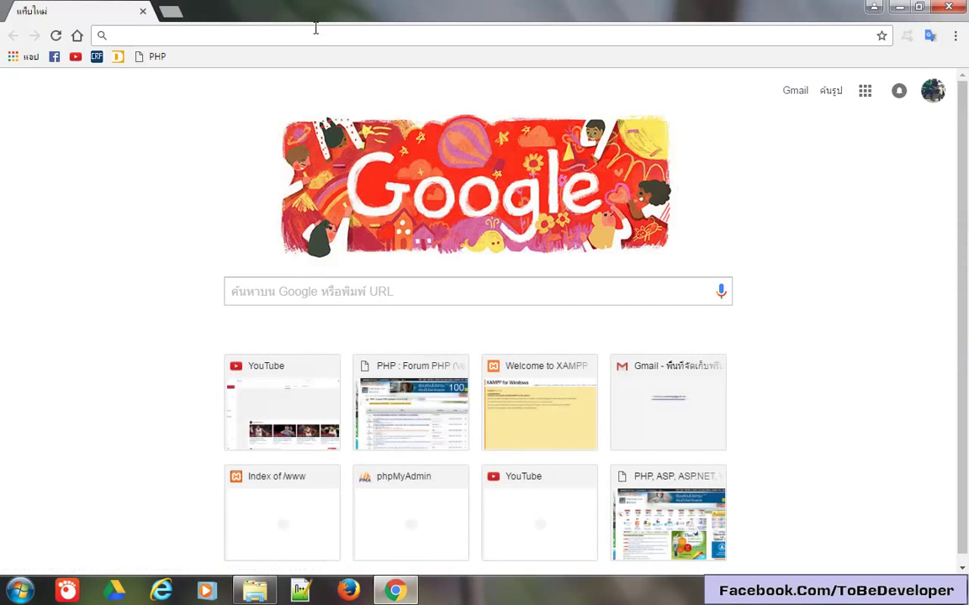
text(lo)
key(Return)
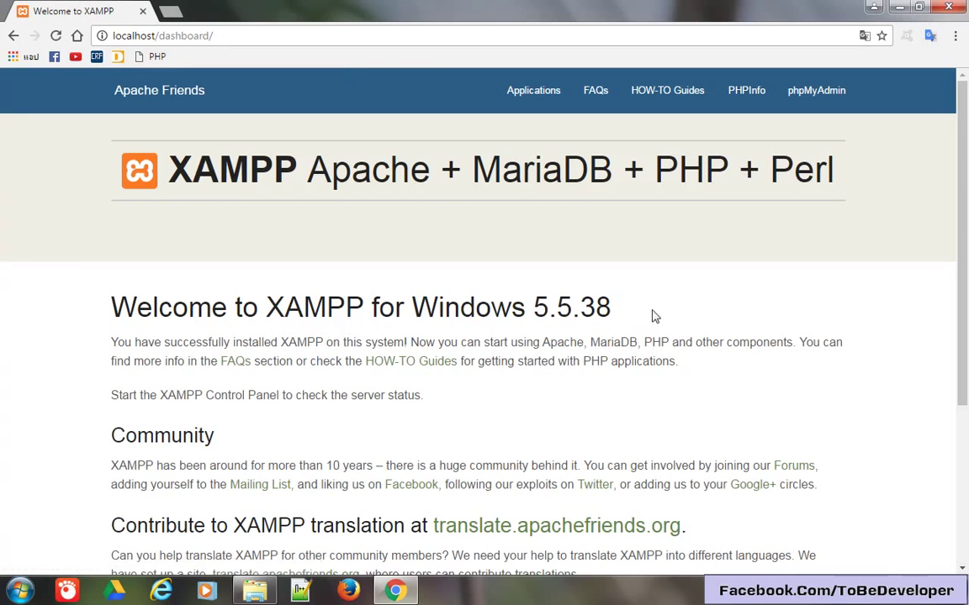
Note the XAMPP version on the dashboard, then go to phpMyAdmin.
drag(652, 316, 549, 311)
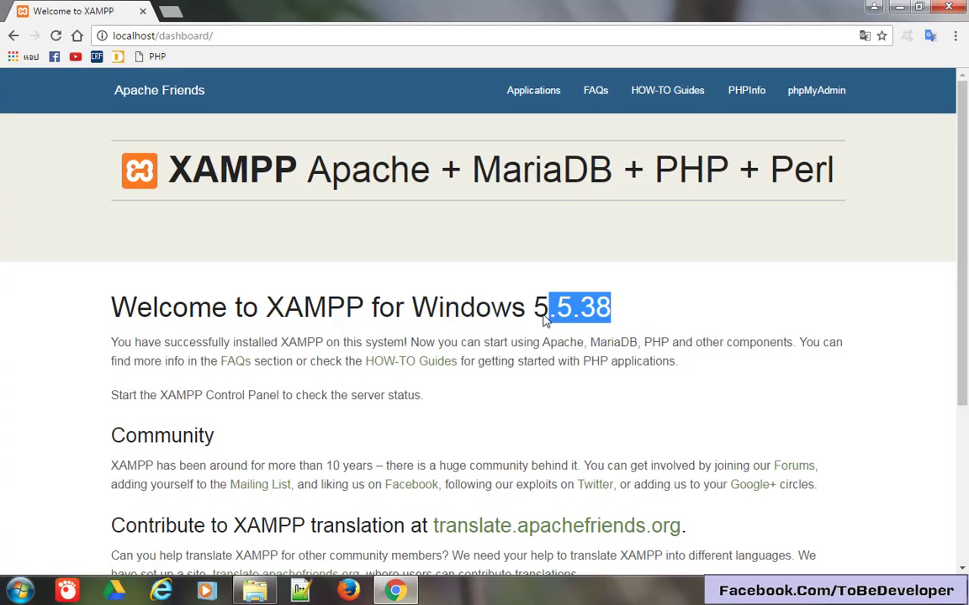
click(791, 157)
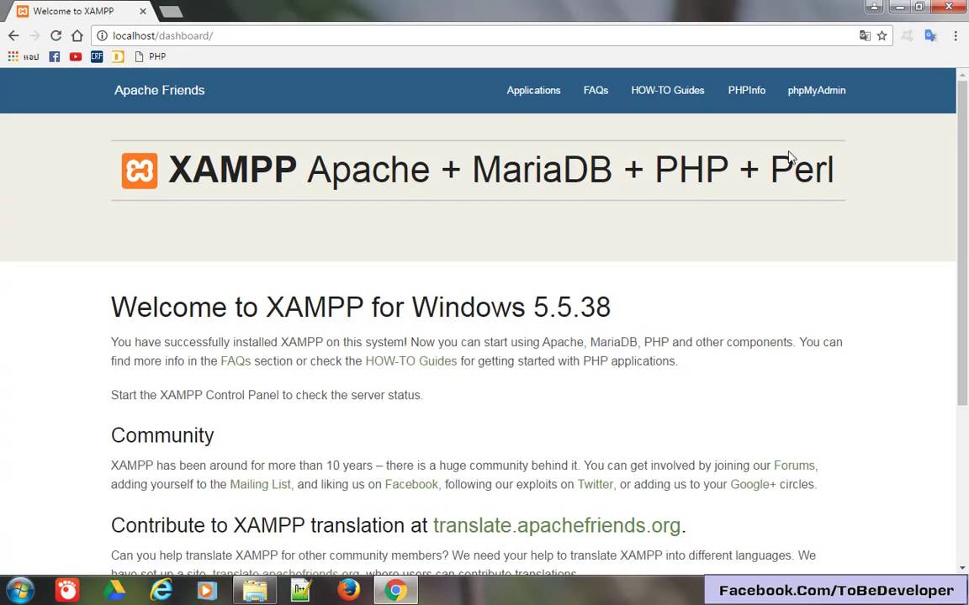
click(822, 92)
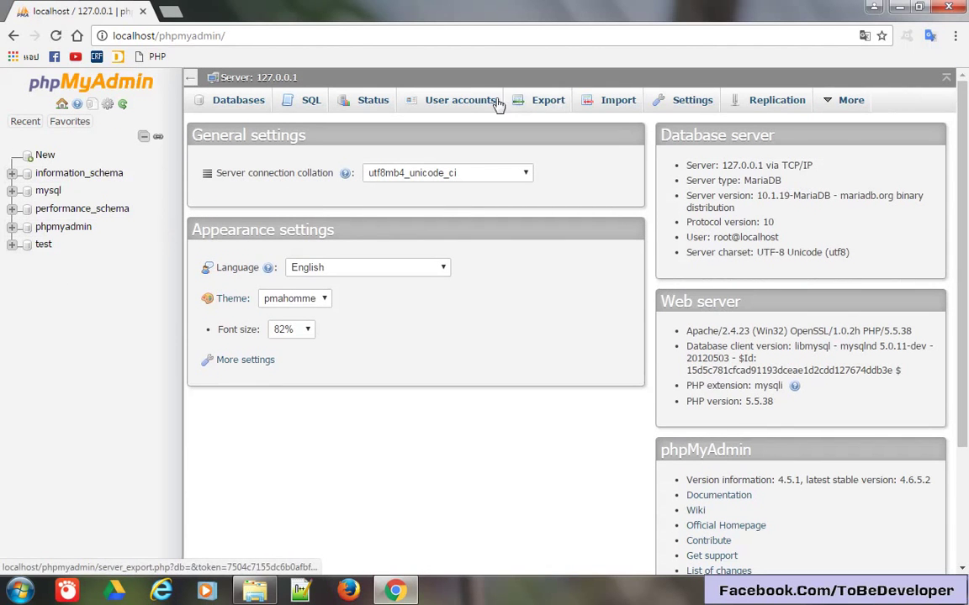
Confirm the root accounts on localhost and 127.0.0.1 have no password, then edit root@localhost privileges.
click(460, 104)
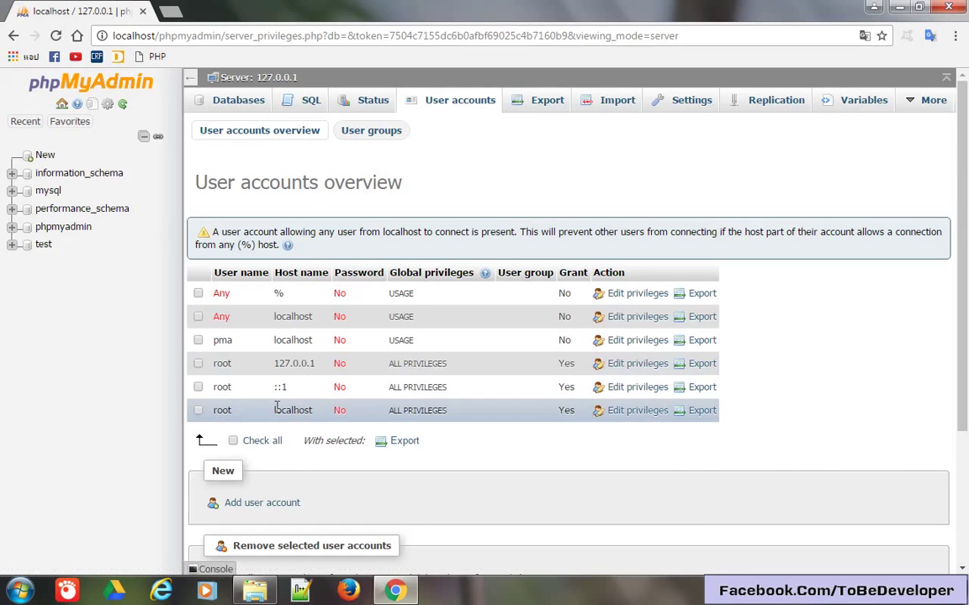
double_click(293, 410)
drag(275, 368, 316, 364)
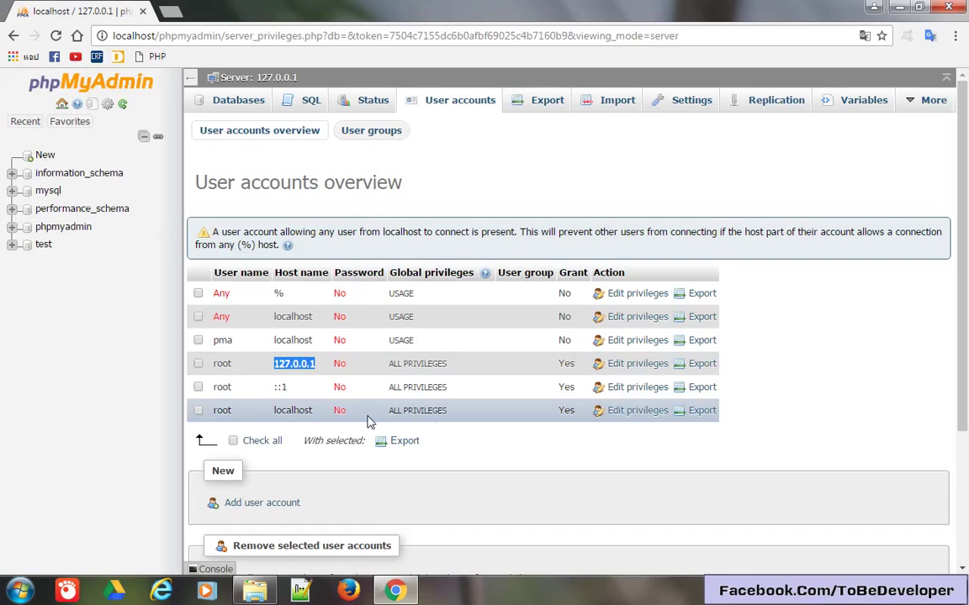
double_click(340, 363)
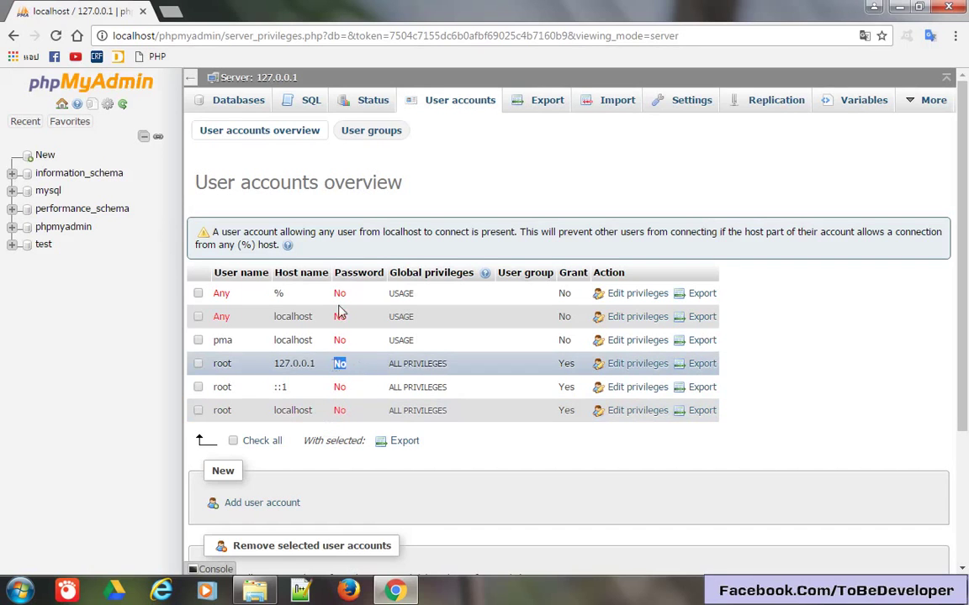
click(629, 414)
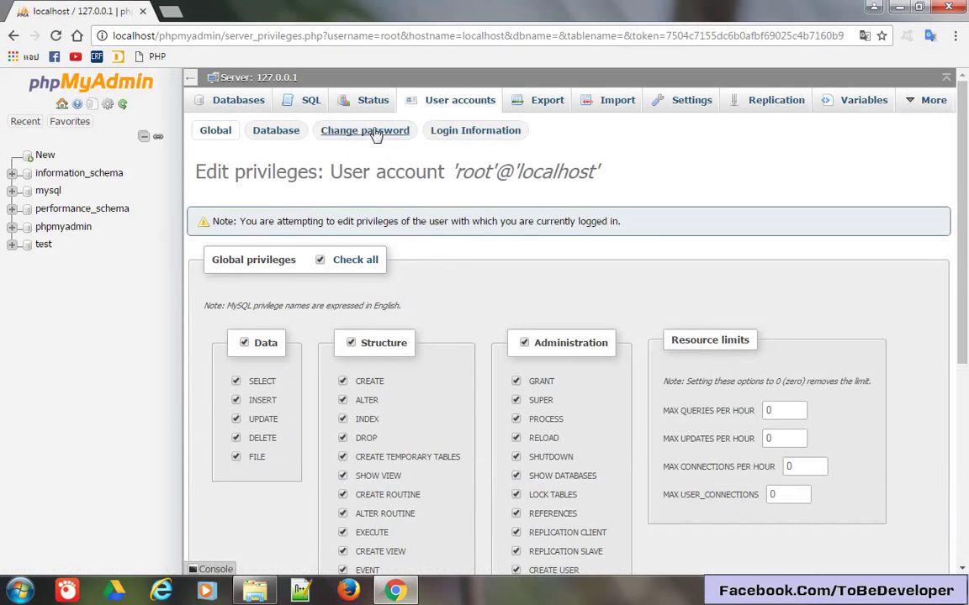
Set and confirm a new password for root@localhost, then go back to the home page.
click(376, 134)
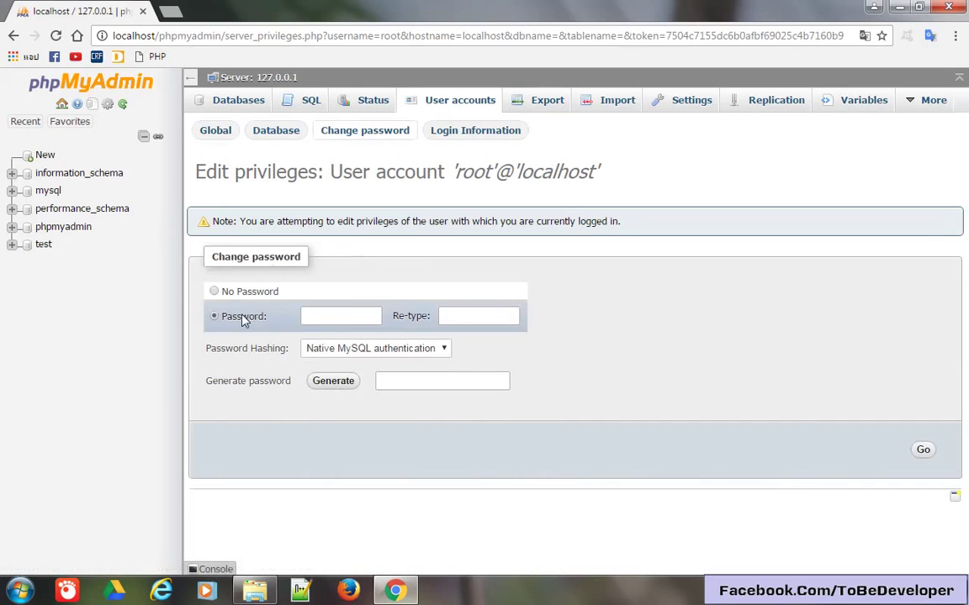
click(345, 315)
key(Tab)
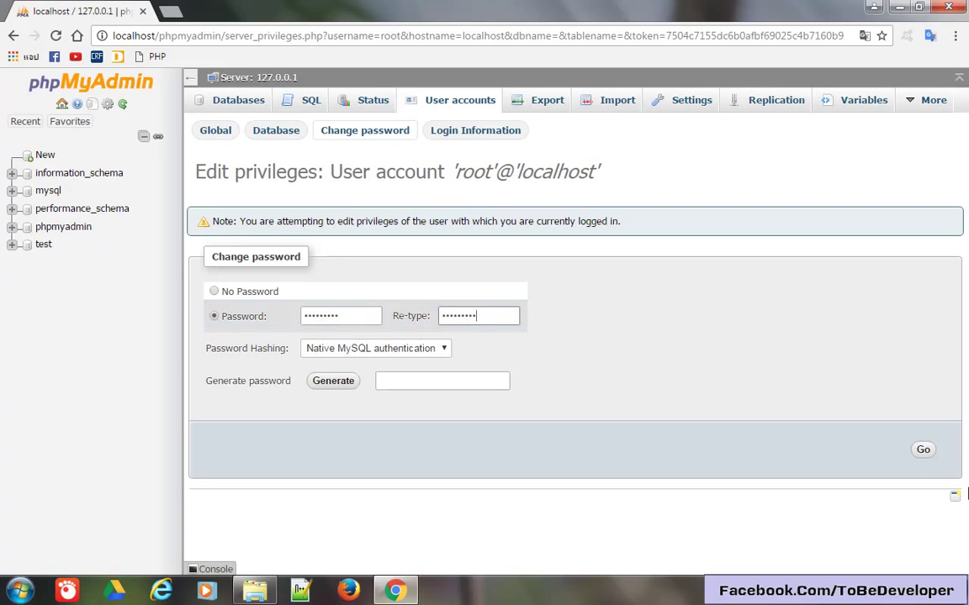
click(925, 450)
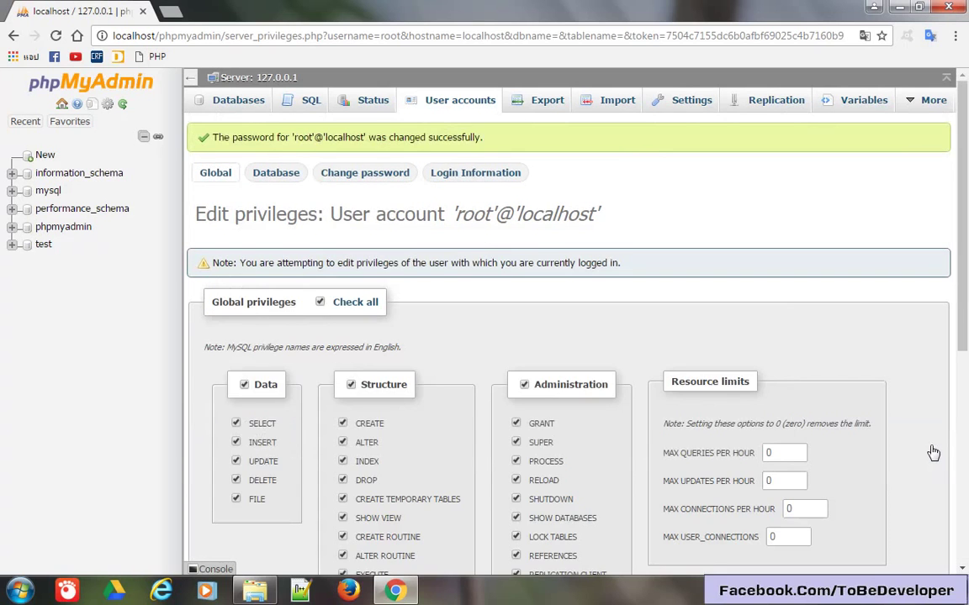
click(62, 104)
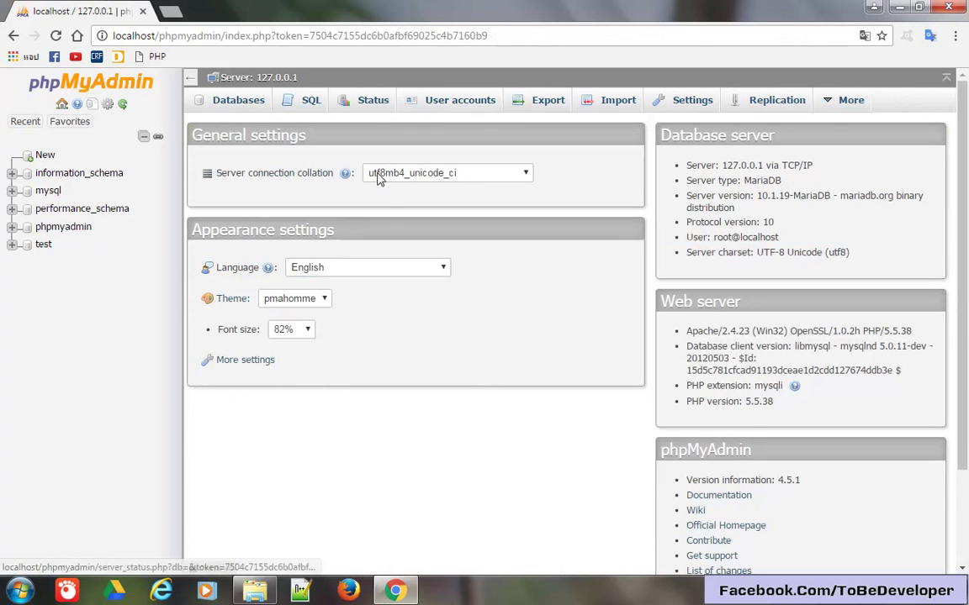
Open config.inc.php from the phpMyAdmin folder in the editor.
click(252, 593)
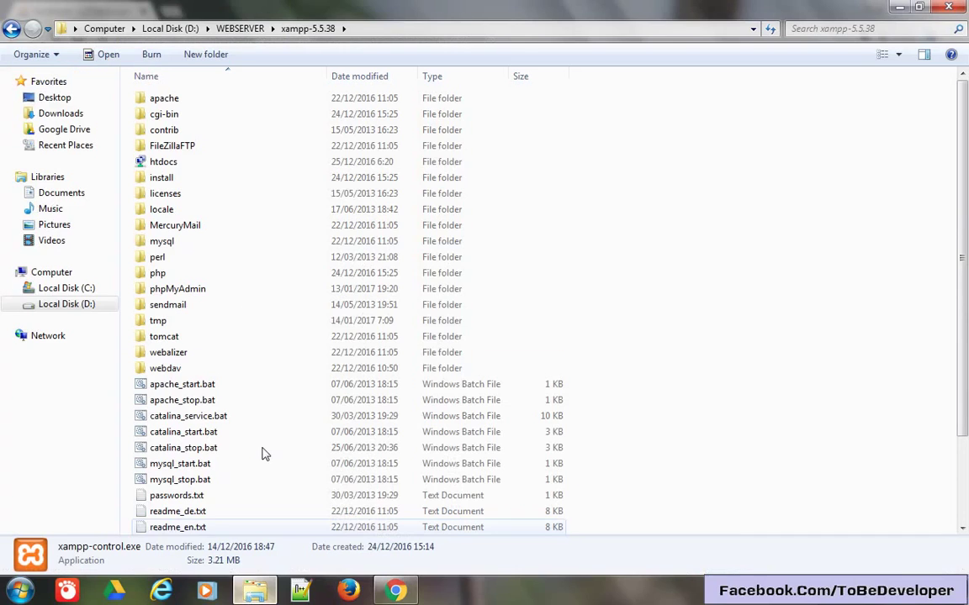
click(188, 293)
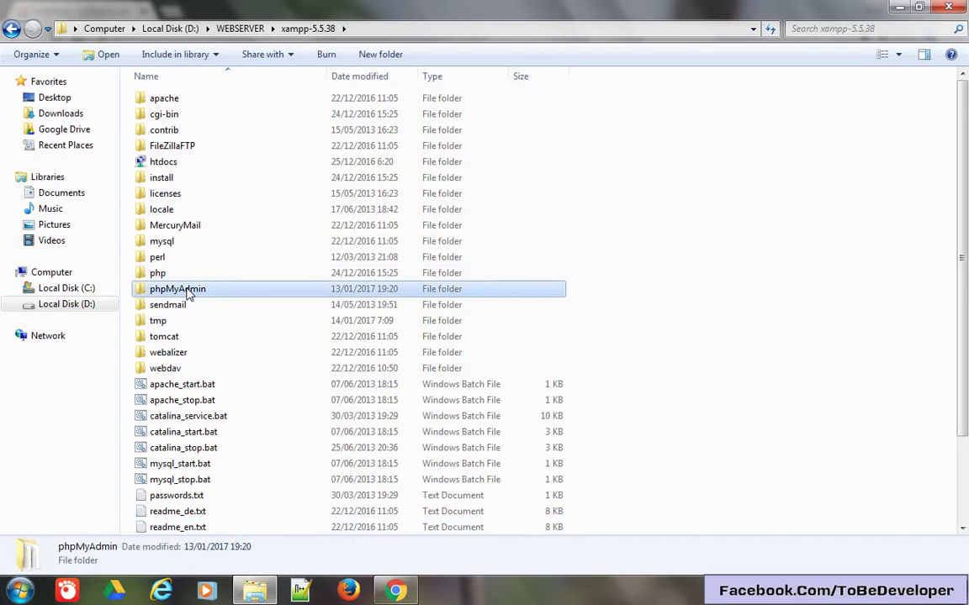
double_click(188, 293)
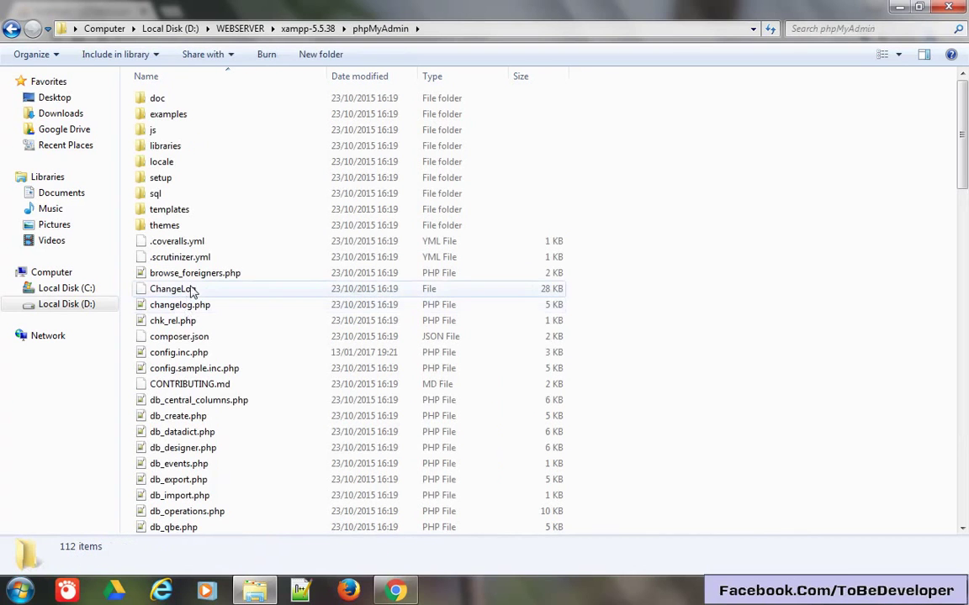
click(188, 353)
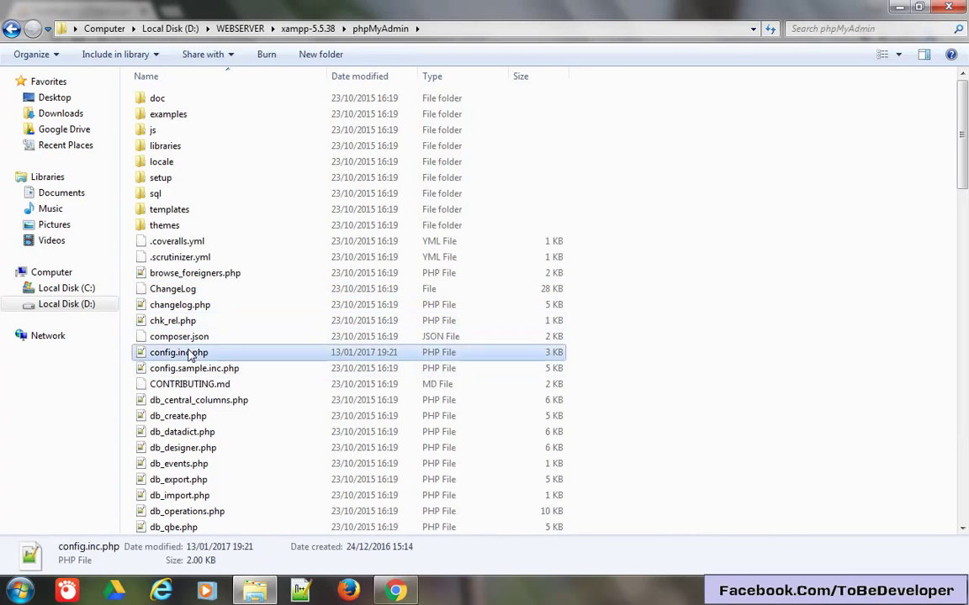
double_click(189, 353)
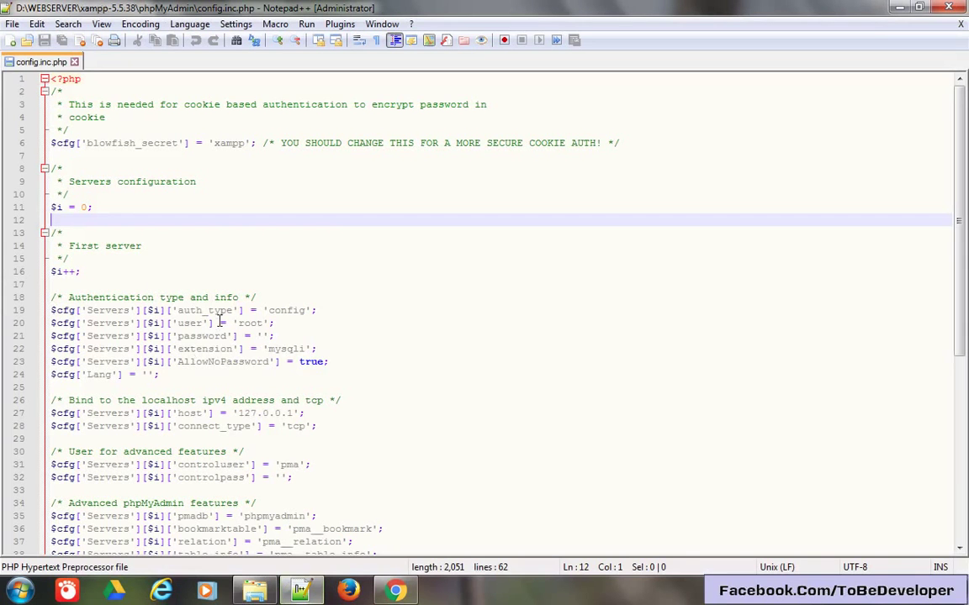
Set AllowNoPassword to false, save config.inc.php, and return to the browser.
double_click(309, 362)
text(false)
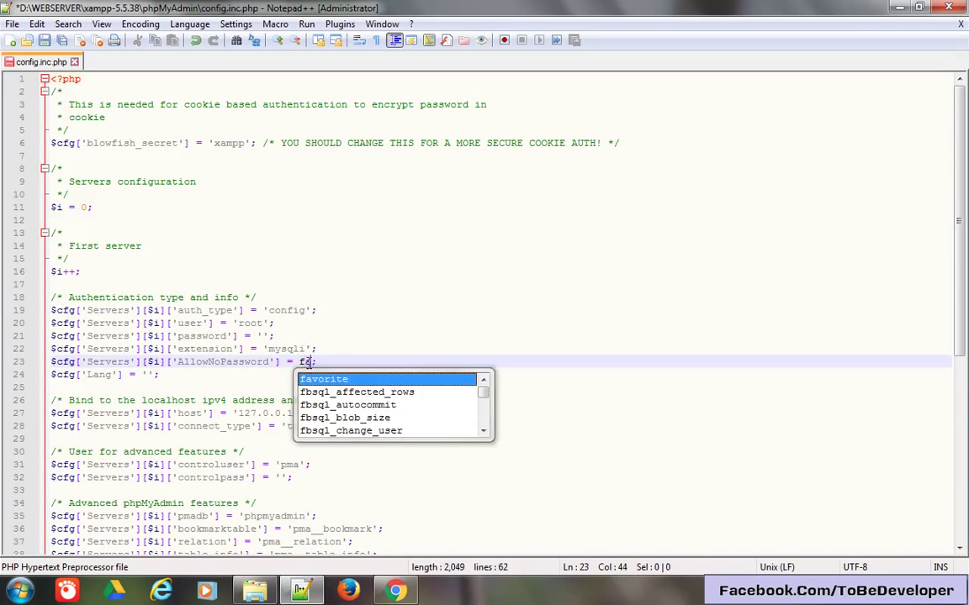
key(ctrl+s)
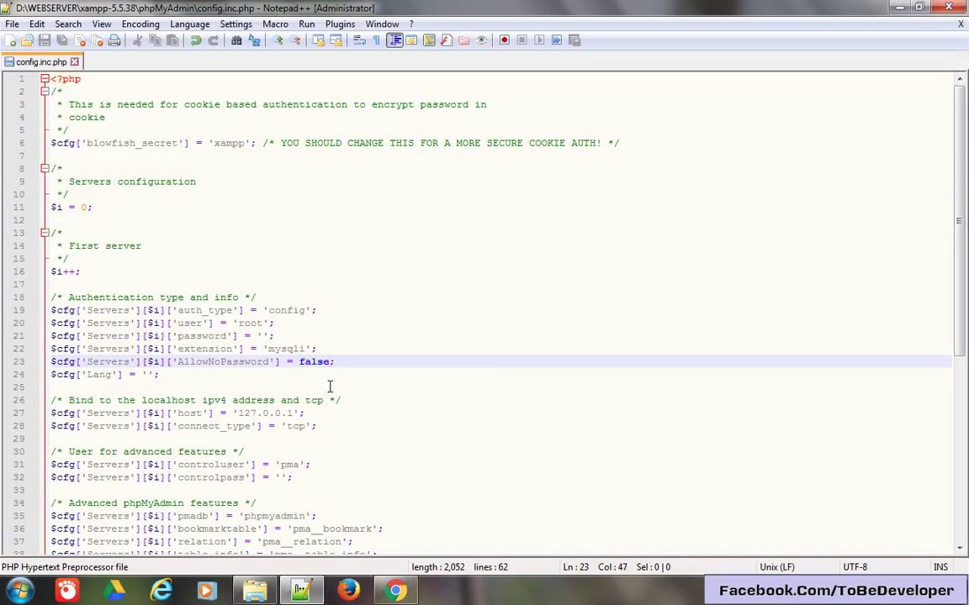
key(alt+F4)
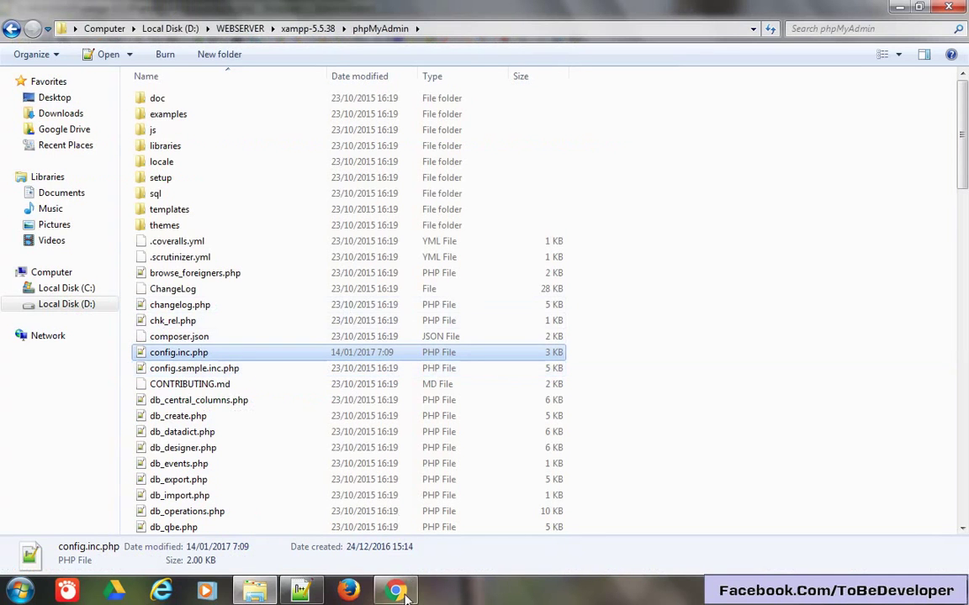
click(395, 590)
Reload phpMyAdmin at its plain address without the token, then reopen config.inc.php.
key(F5)
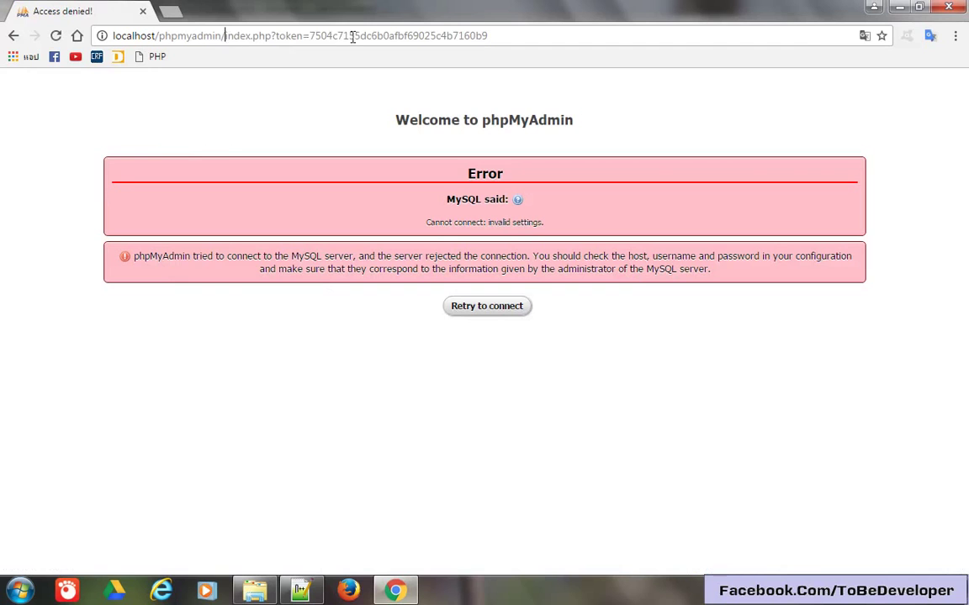
drag(224, 36, 800, 37)
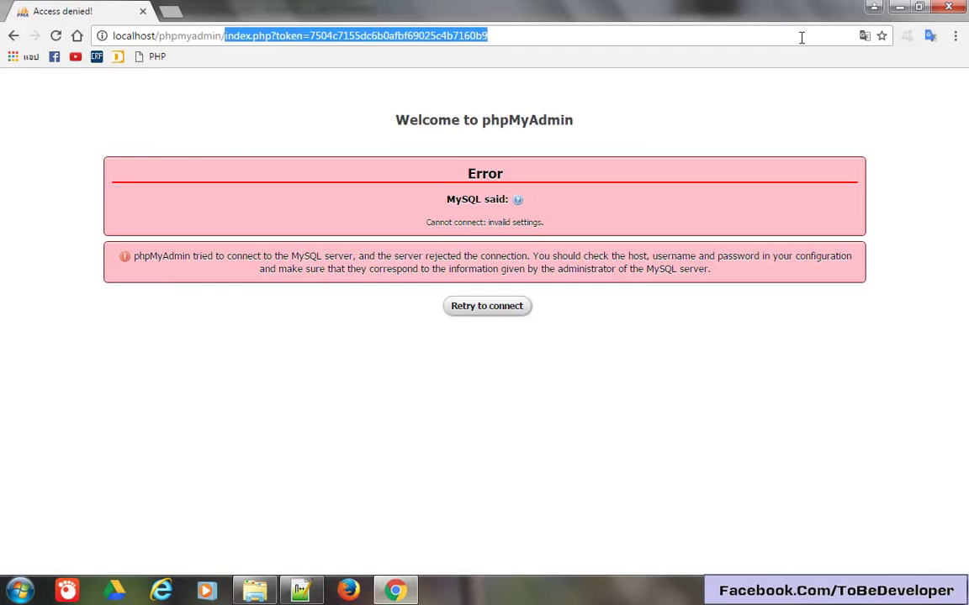
key(BackSpace)
key(Return)
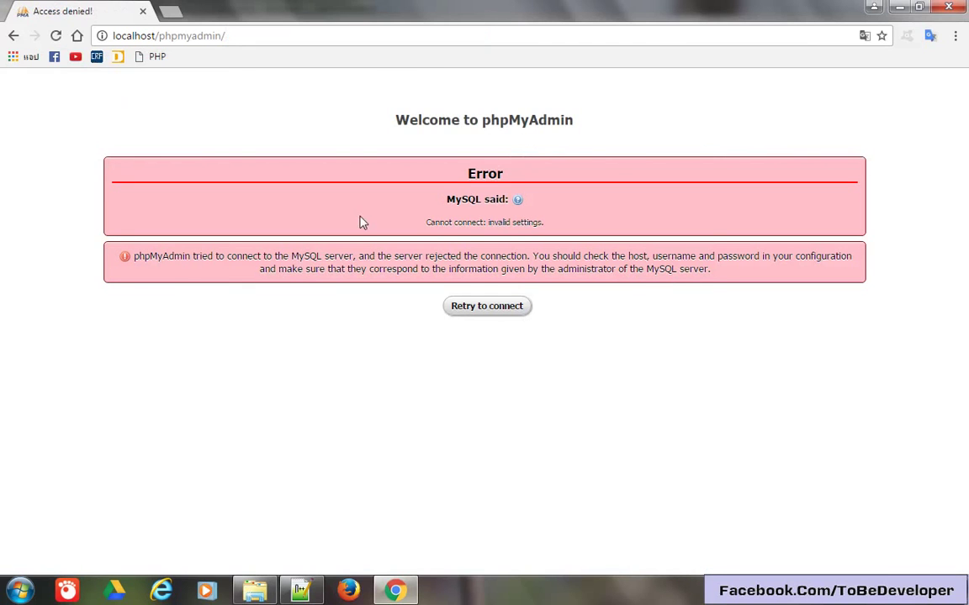
key(alt+Tab)
double_click(202, 354)
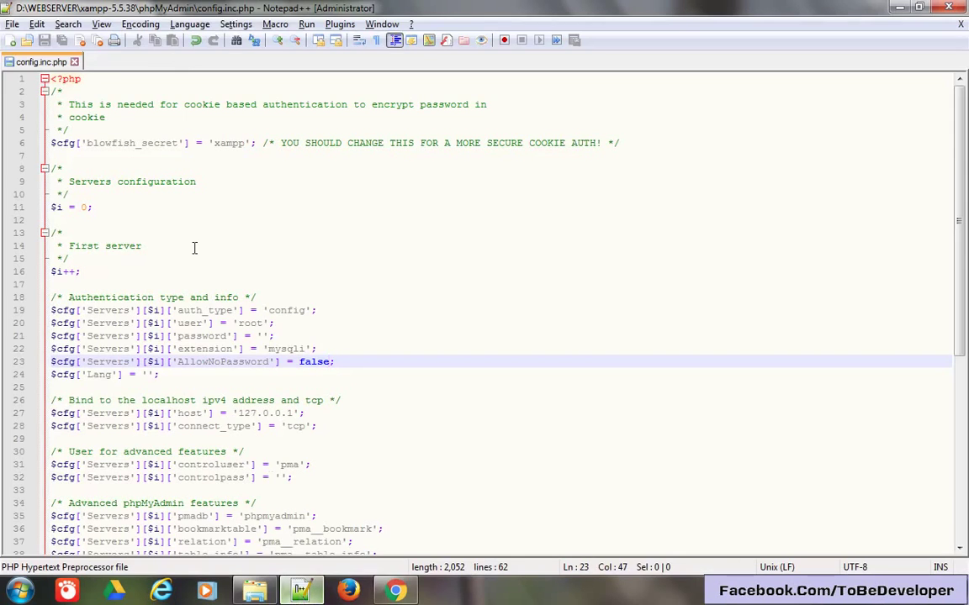
Change auth_type from 'config' to 'cookie' and reload phpMyAdmin to get the login form.
double_click(277, 311)
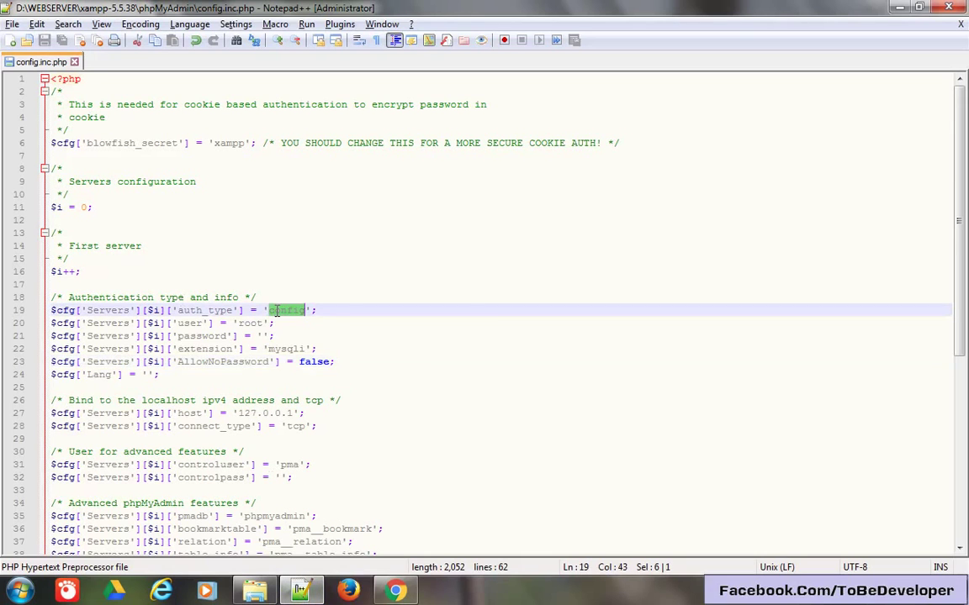
text(coo)
key(Return)
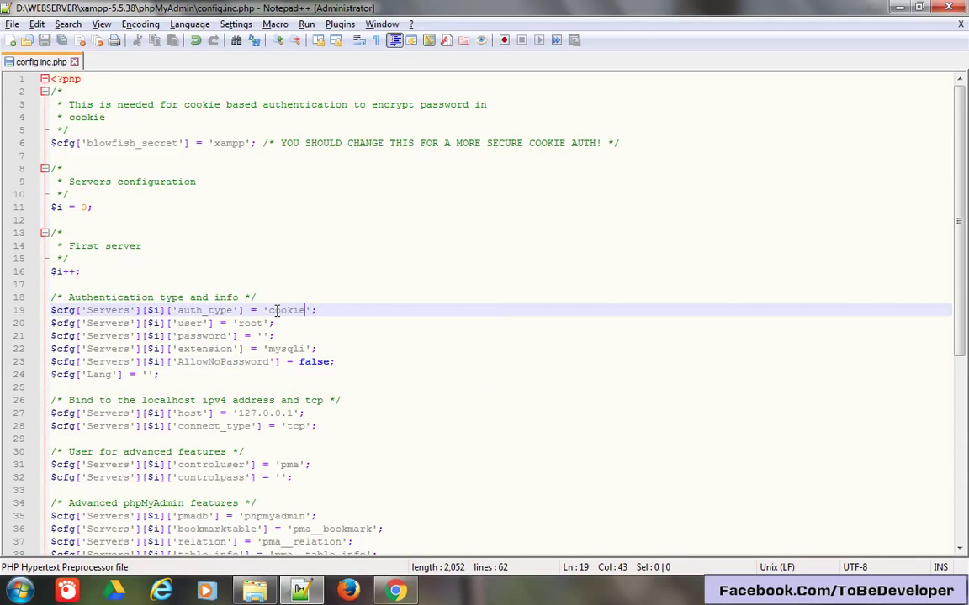
key(alt+Tab)
key(F5)
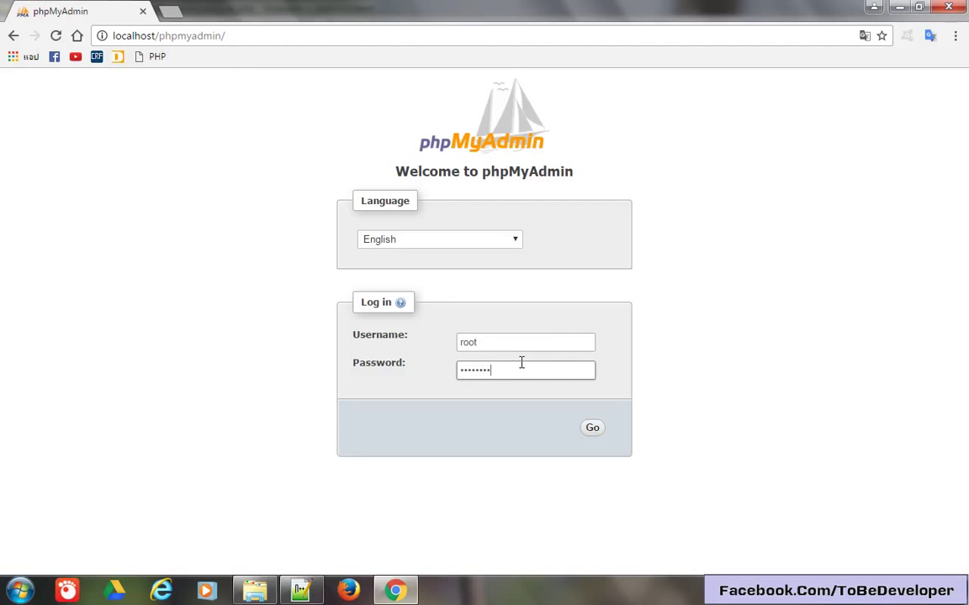
Submit the root login with its password, then check the config file and return.
key(Return)
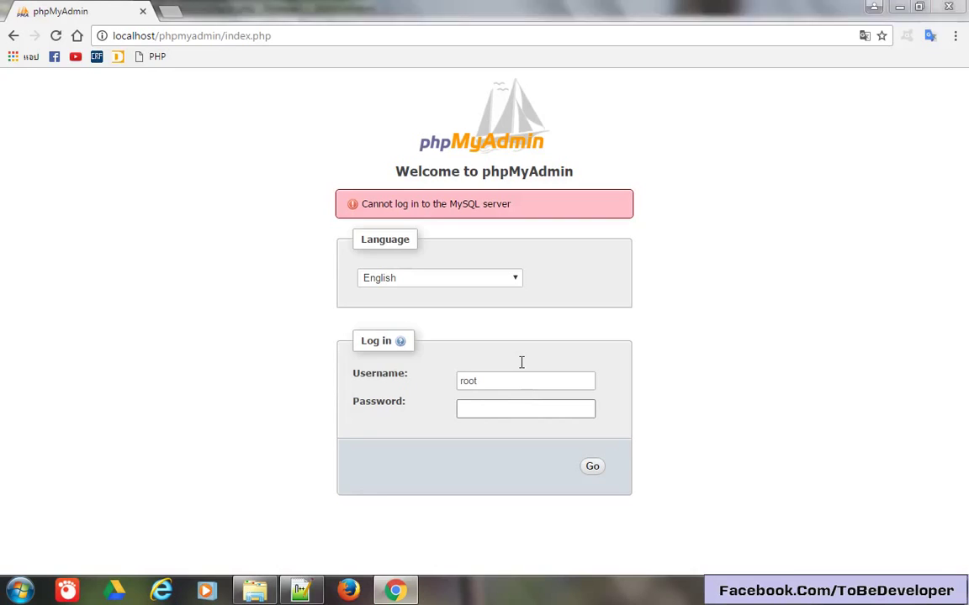
key(alt+Tab)
key(alt+Tab)
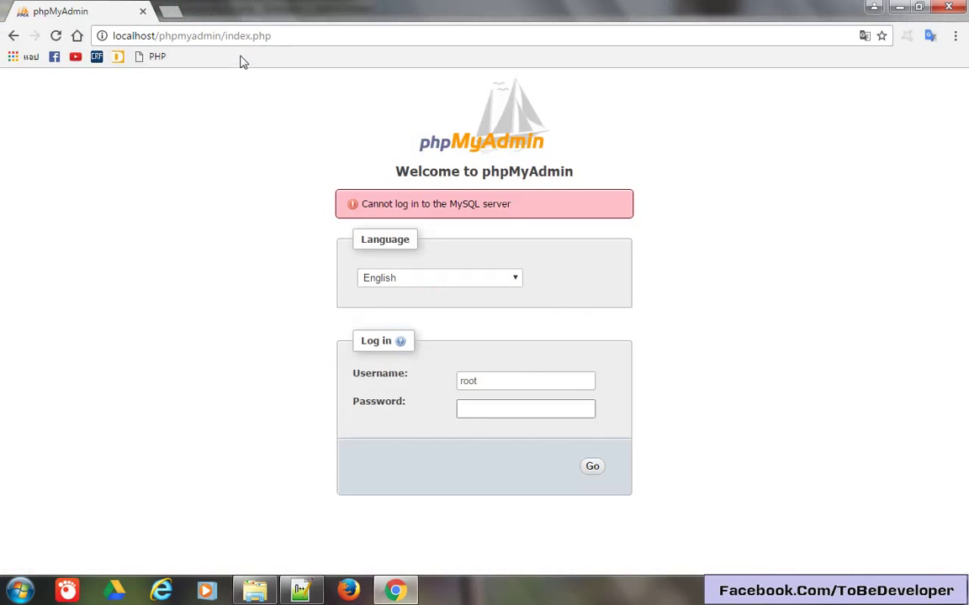
key(alt+Tab)
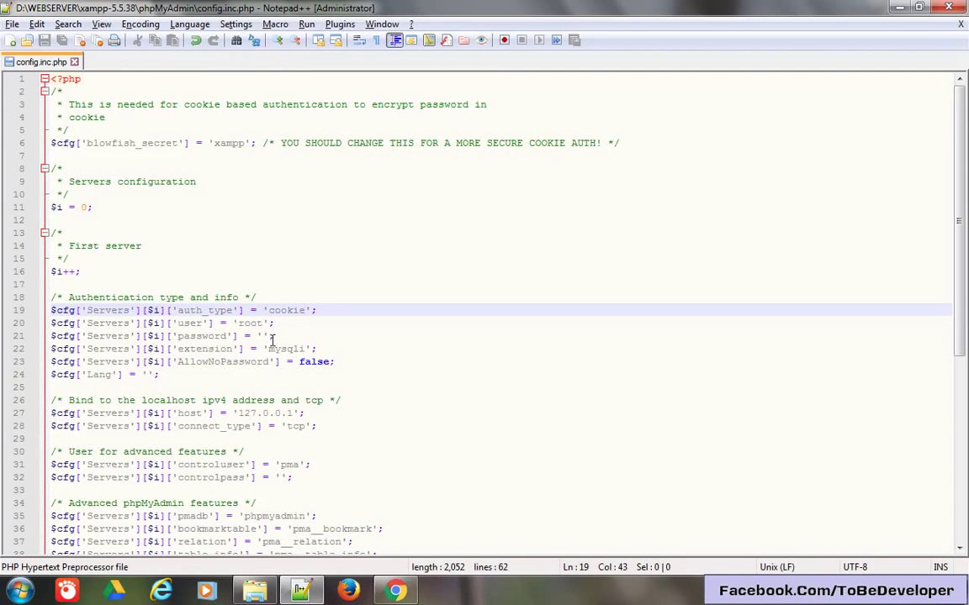
Review the AllowNoPassword setting and the host IP line in config.inc.php.
click(281, 337)
click(310, 361)
click(300, 384)
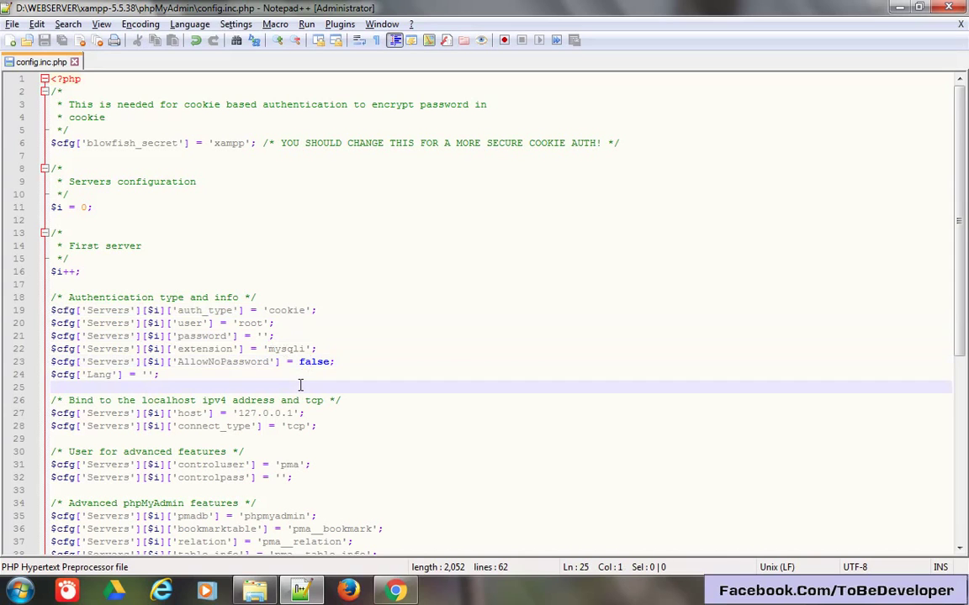
scroll(301, 384, down, 1)
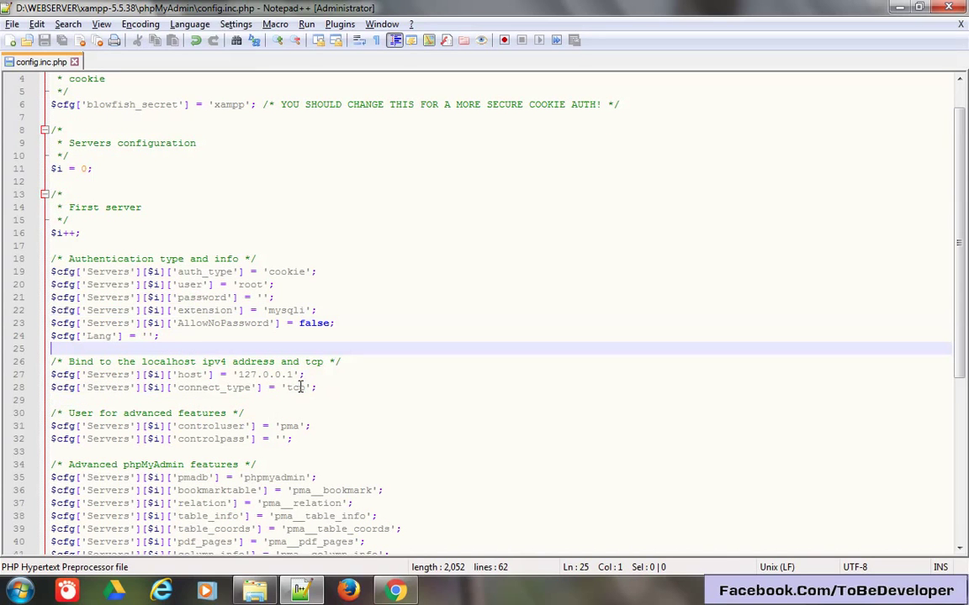
scroll(300, 387, down, 1)
click(244, 336)
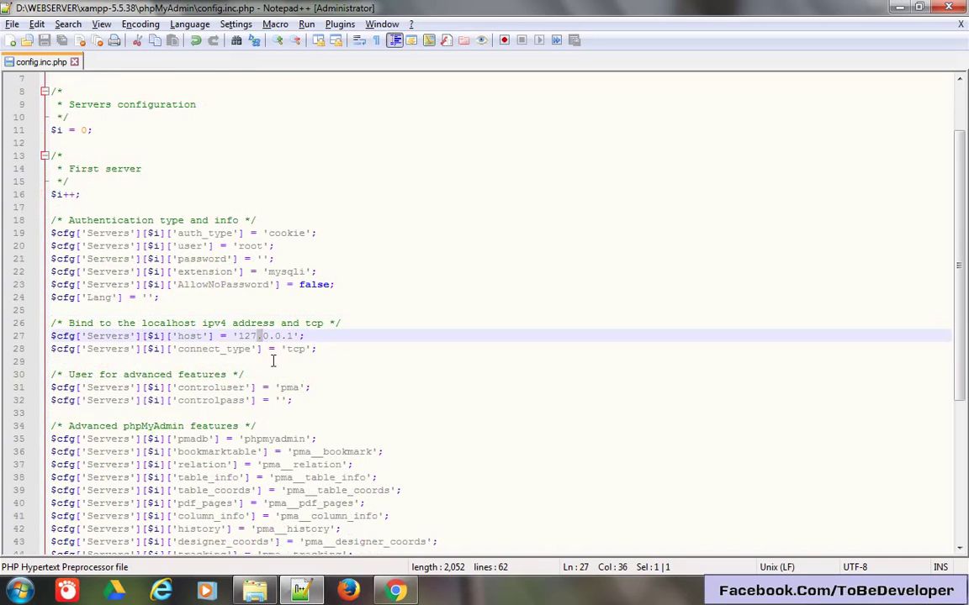
key(Down)
key(Down)
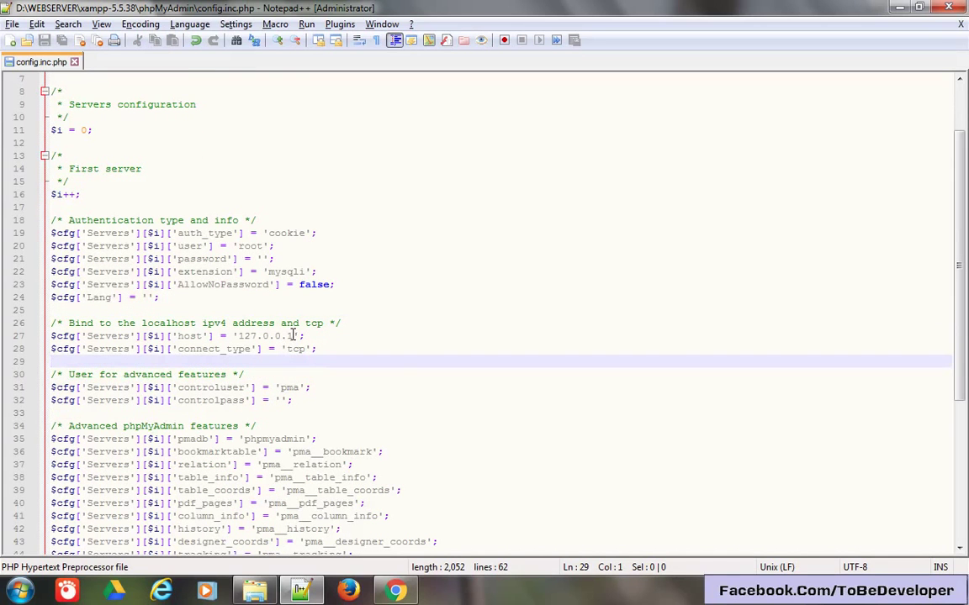
key(alt+Tab)
key(alt+Tab)
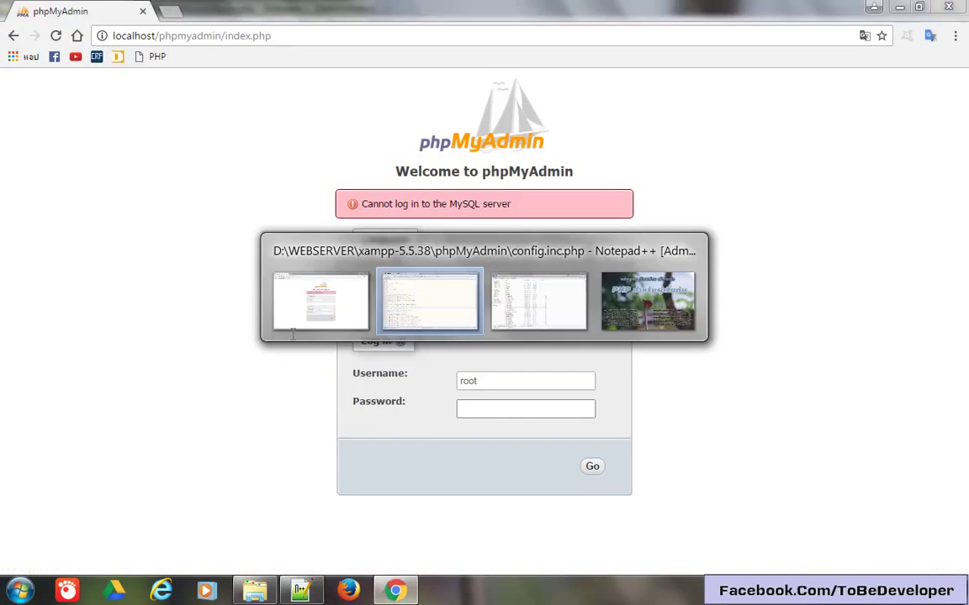
Replace host 127.0.0.1 with localhost, save, and return to the login page.
drag(293, 335, 239, 337)
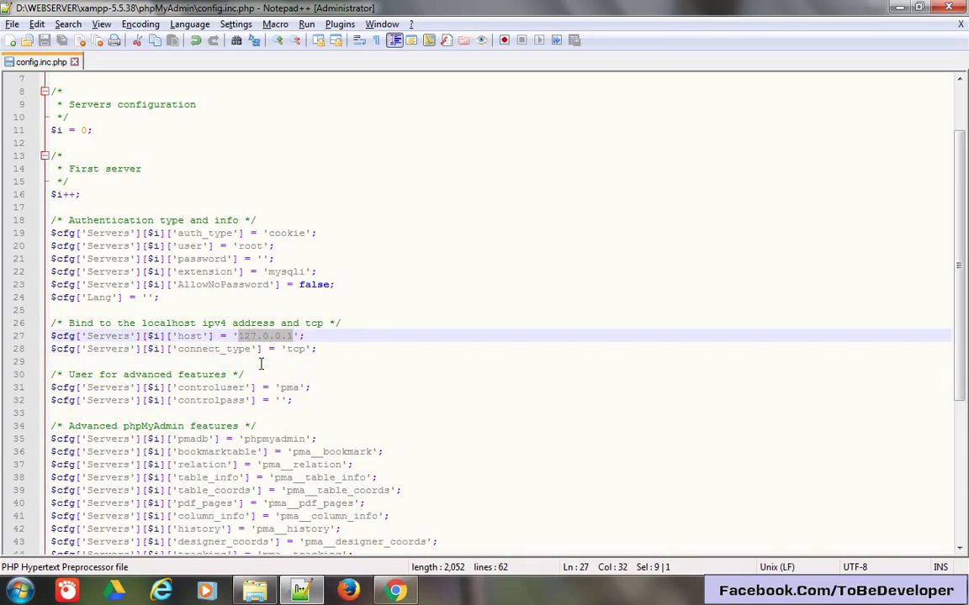
text(localhost)
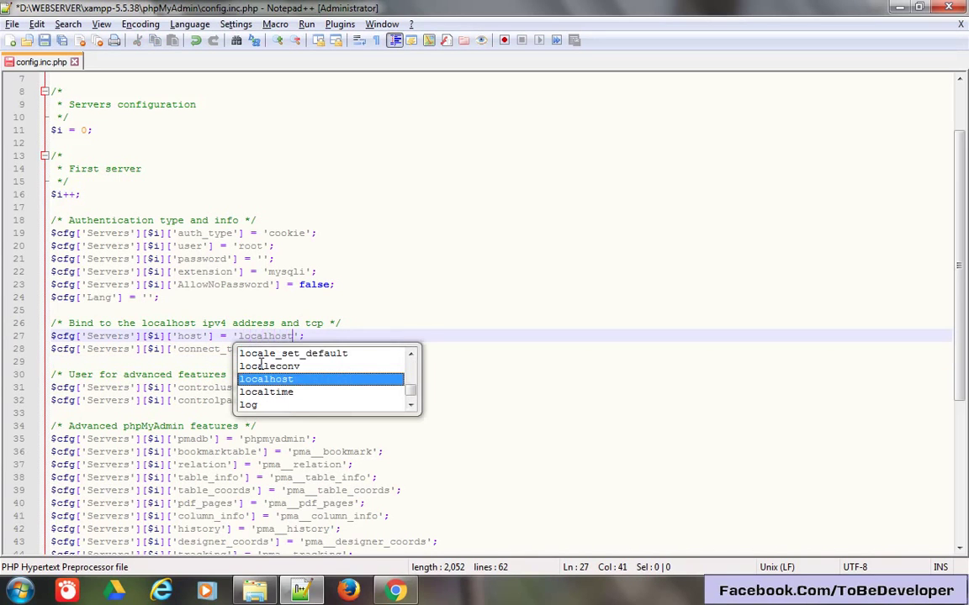
key(ctrl+s)
click(263, 265)
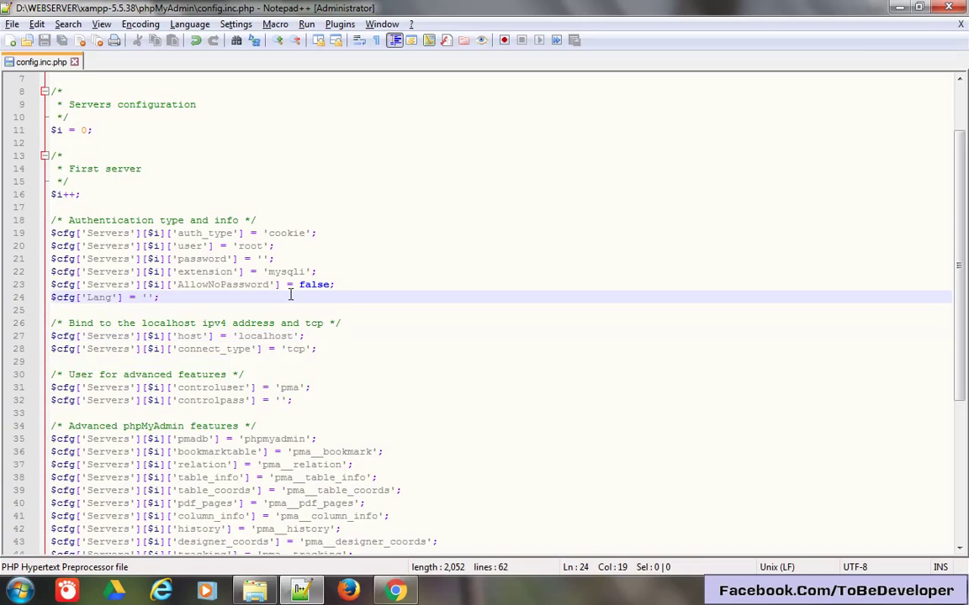
key(alt+Tab)
Retry the root login, then stop and start MySQL in the XAMPP Control Panel.
key(F5)
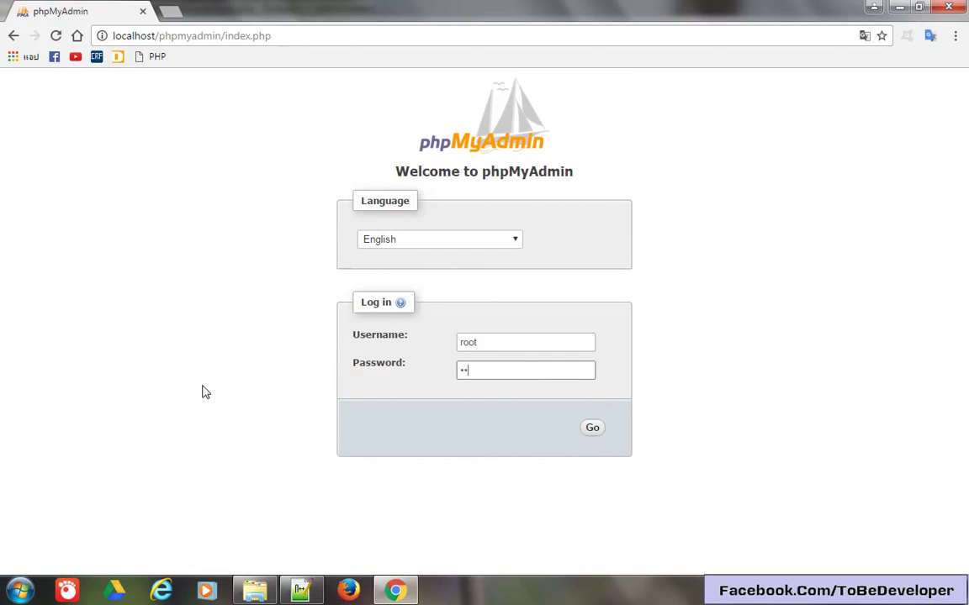
key(Return)
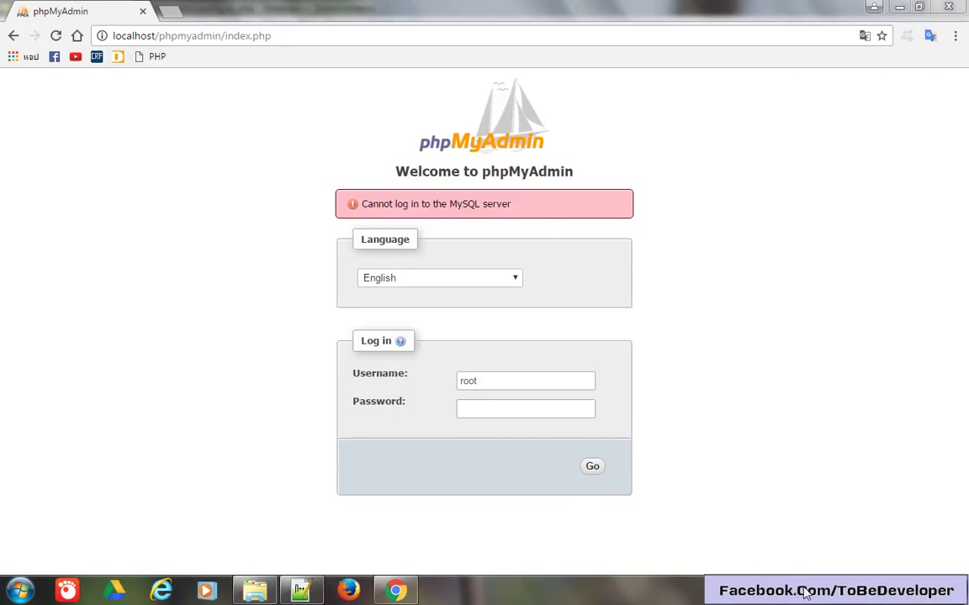
click(867, 571)
click(485, 161)
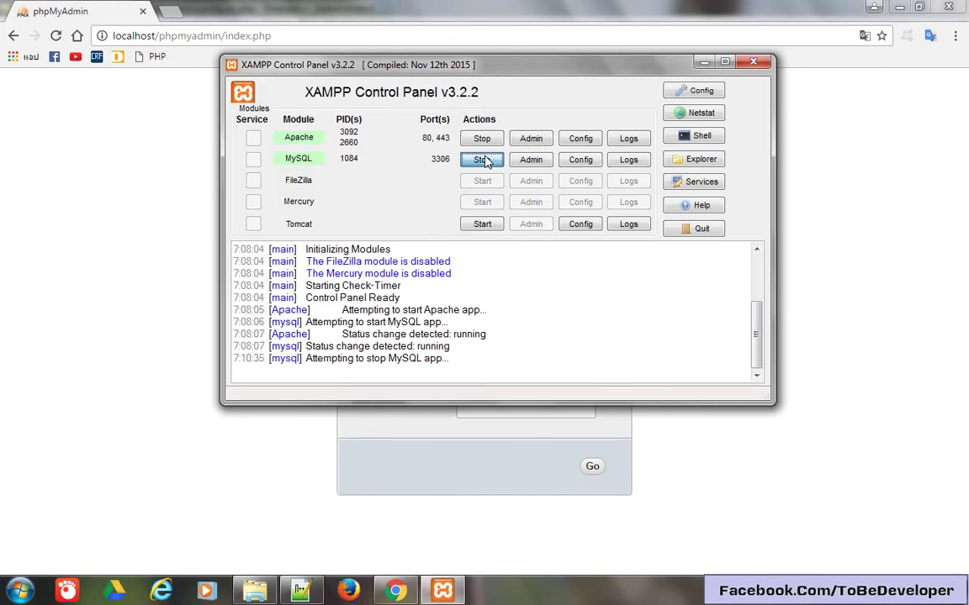
click(484, 162)
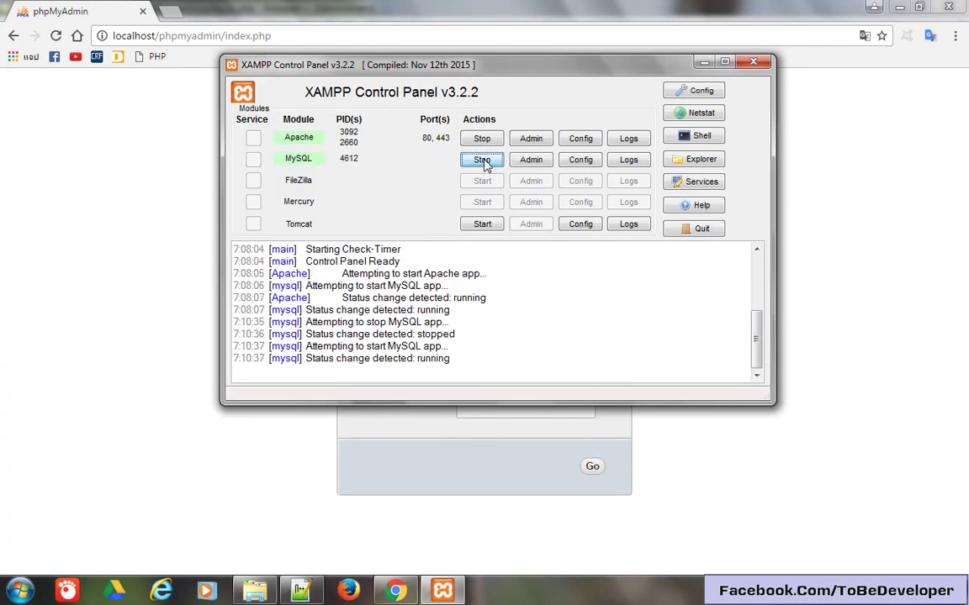
click(94, 286)
Reload phpMyAdmin and resubmit the root login, then switch to config.inc.php in Notepad++.
key(F5)
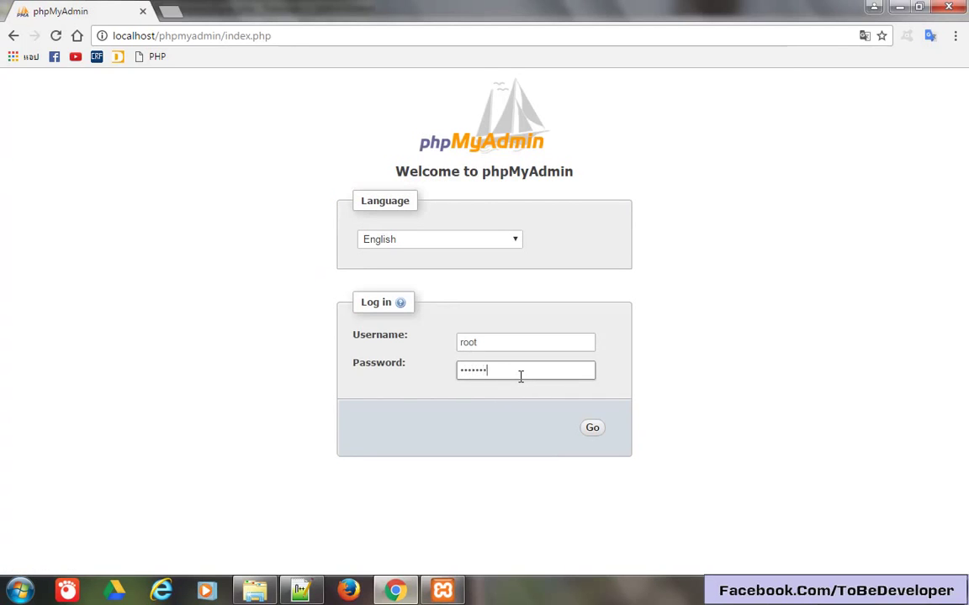
key(Return)
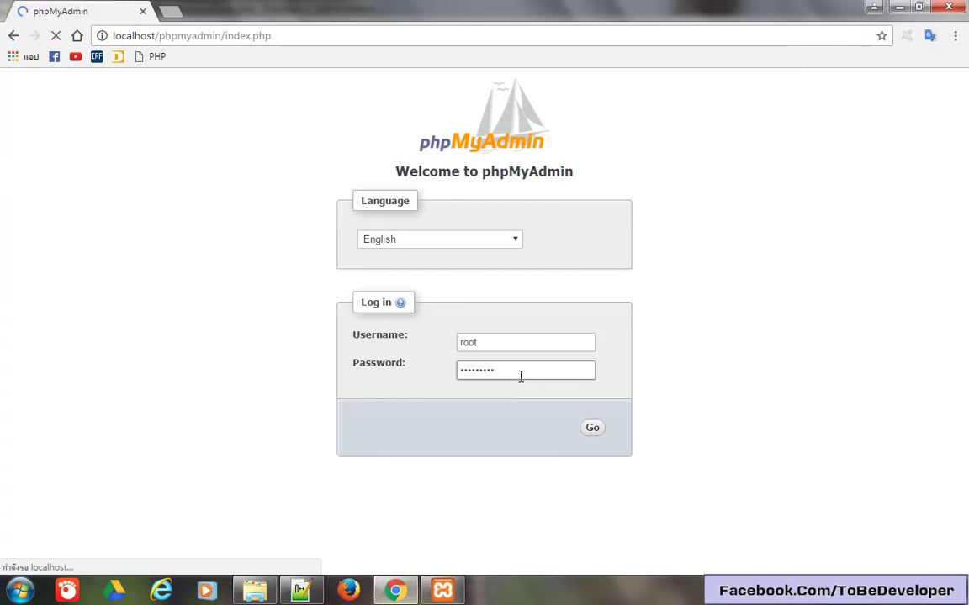
key(alt+Tab)
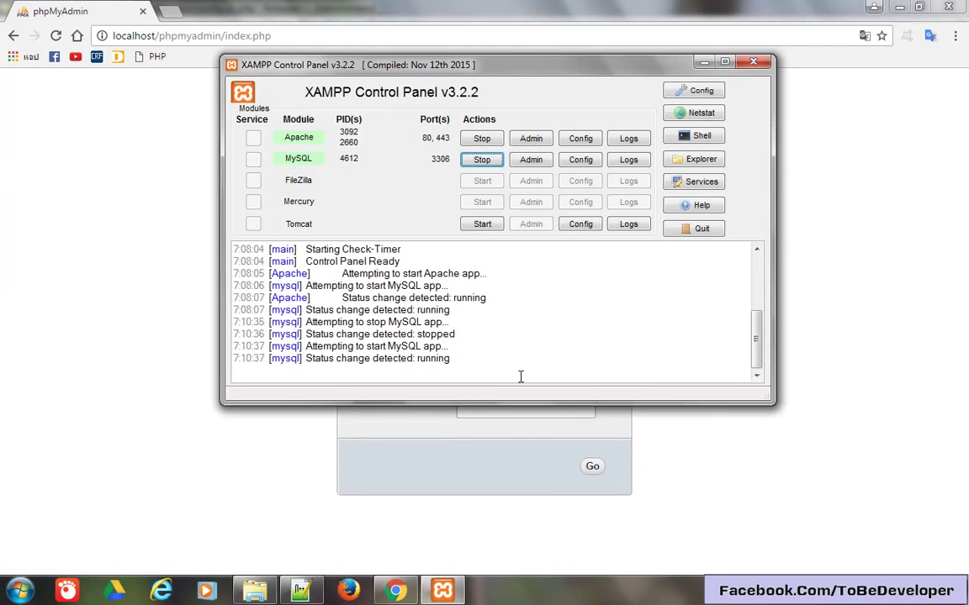
key(alt+Tab)
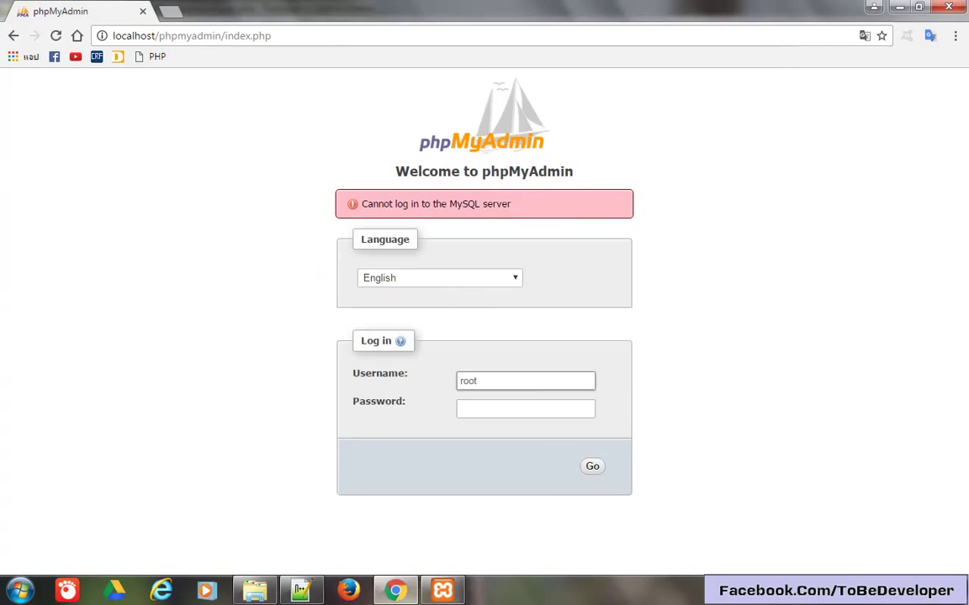
key(alt+Tab)
Replace the host value localhost with 127.0.0.1 in config.inc.php.
click(277, 275)
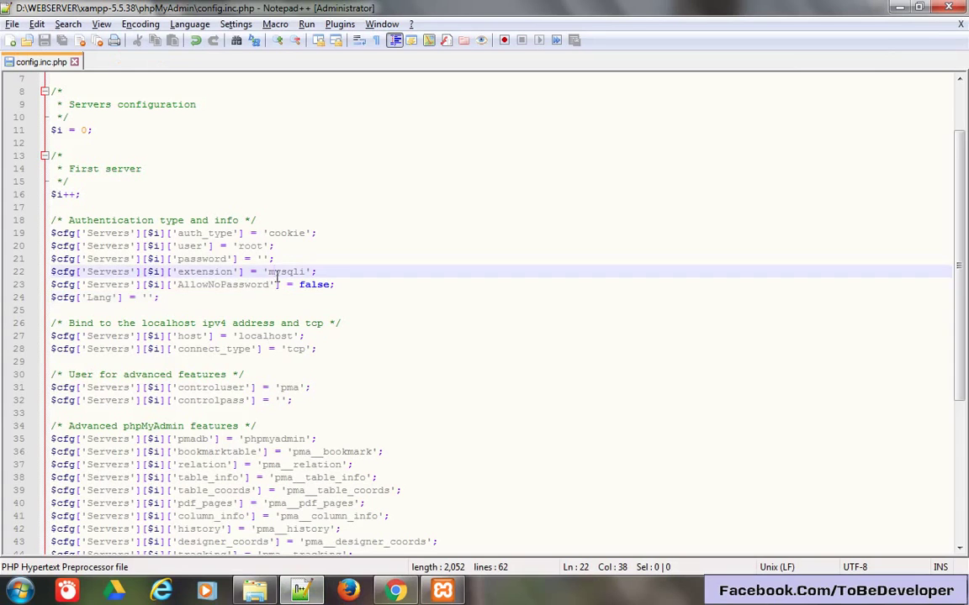
click(308, 373)
key(Up)
key(Up)
key(Up)
key(BackSpace)
key(Delete)
key(Delete)
key(Delete)
key(Delete)
key(Delete)
key(Delete)
key(Delete)
key(Delete)
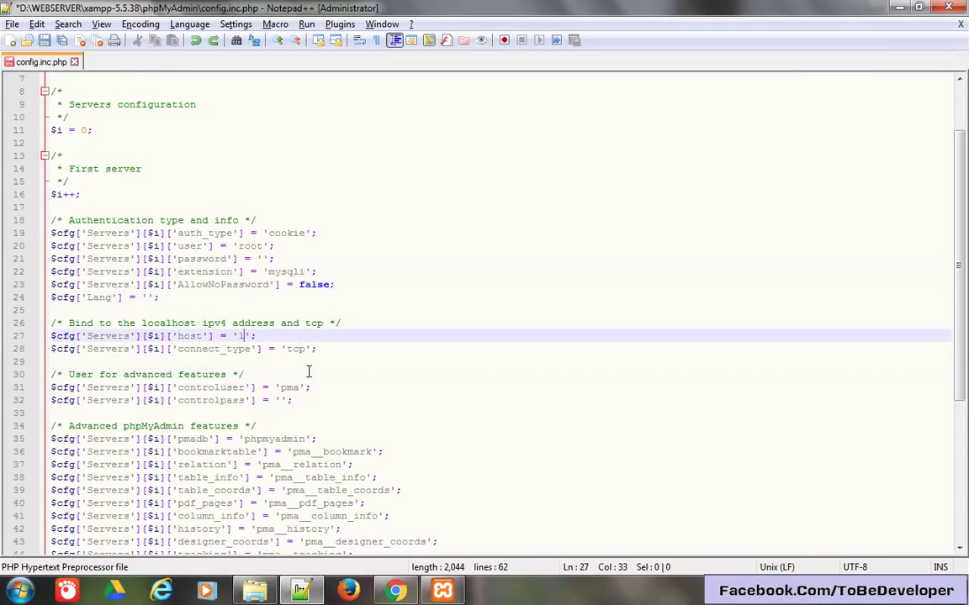
text(127.0.0.1)
Change auth_type from 'cookie' to 'config' and set AllowNoPassword to true.
click(300, 264)
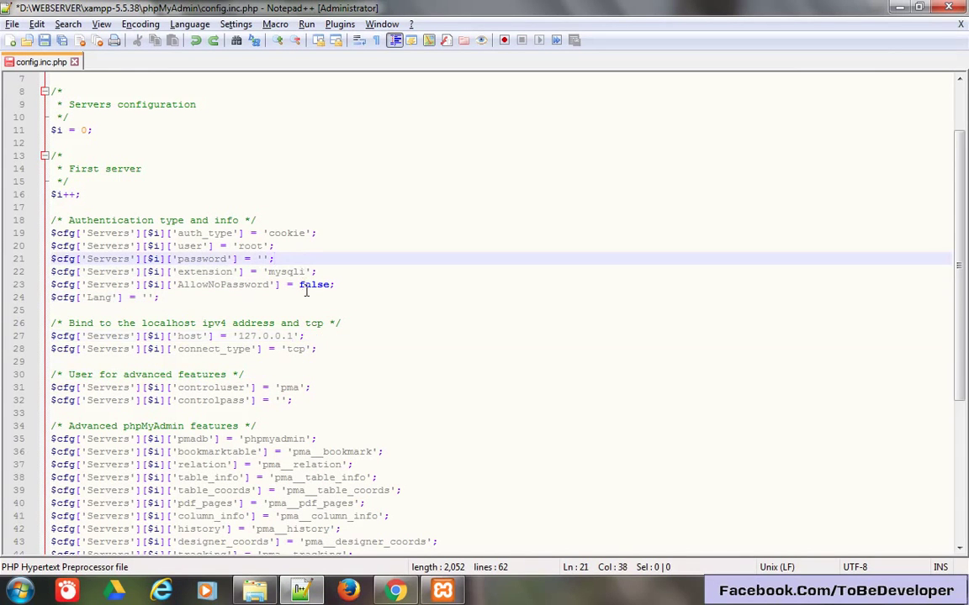
key(Up)
key(Up)
key(Delete)
key(Delete)
key(Delete)
key(Delete)
key(Delete)
text(onfig)
double_click(313, 285)
text(t)
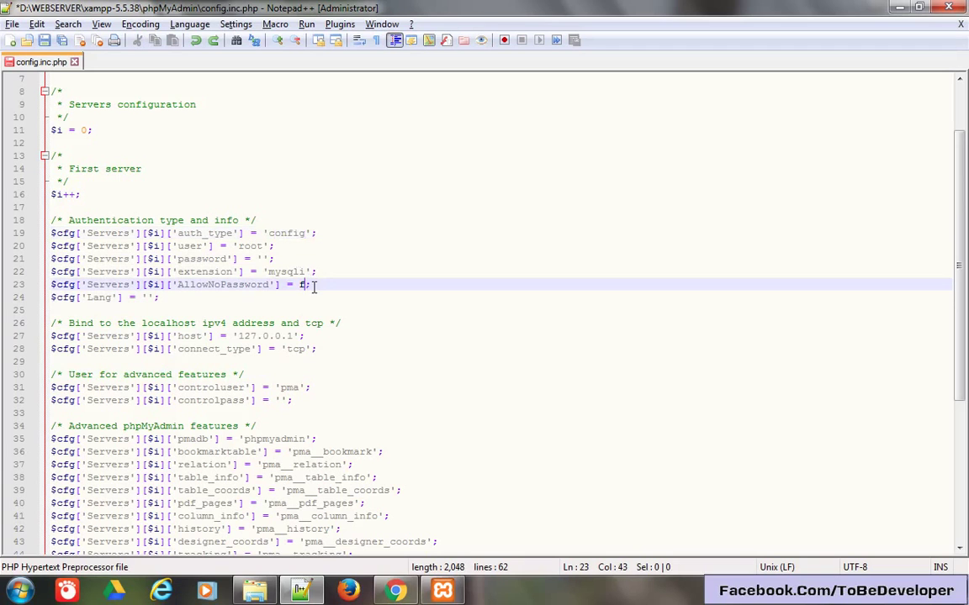
text(rue)
Save config.inc.php and reload phpMyAdmin, which now opens without a login.
key(ctrl+s)
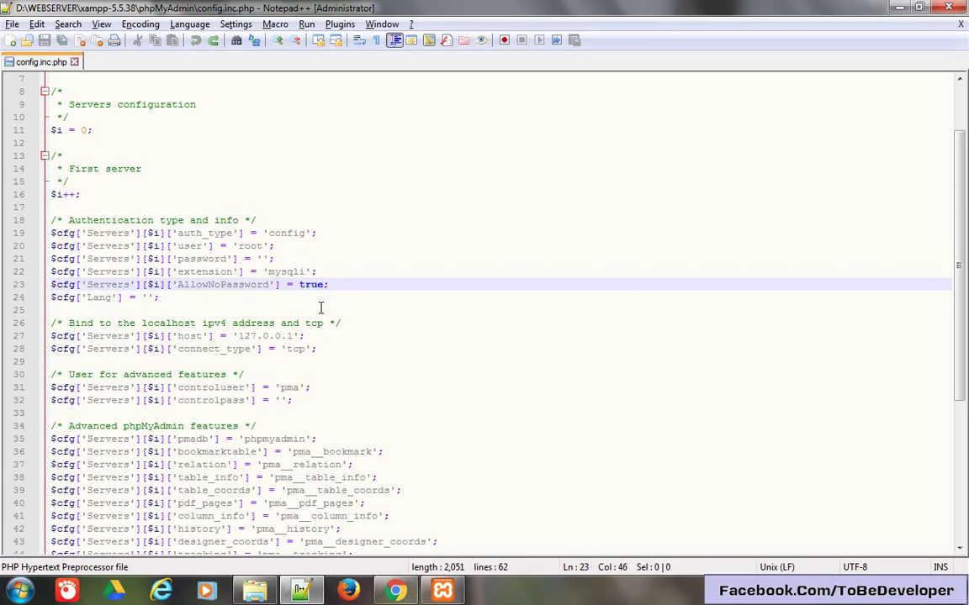
key(alt+Tab)
key(F5)
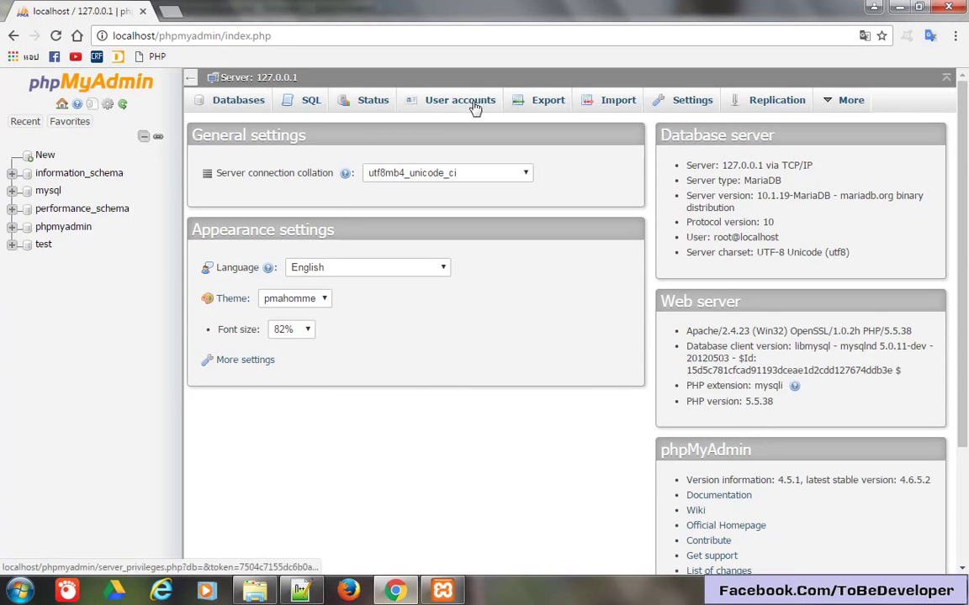
click(469, 106)
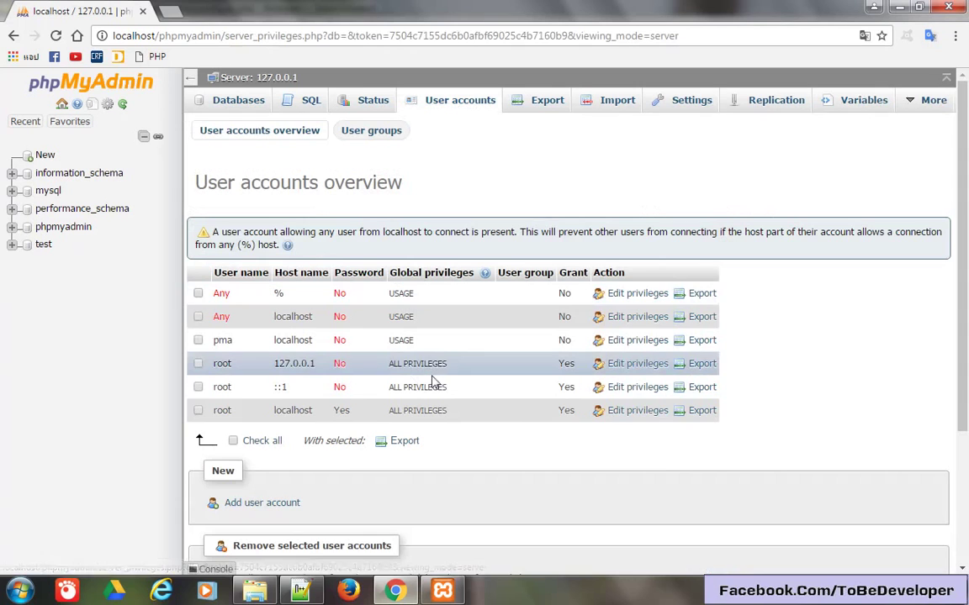
drag(317, 369, 275, 367)
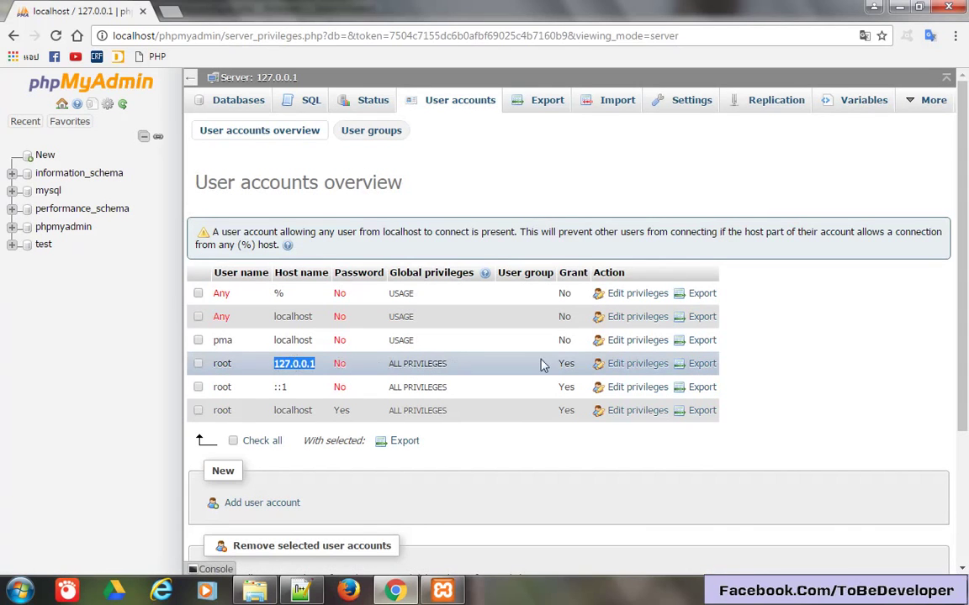
click(631, 370)
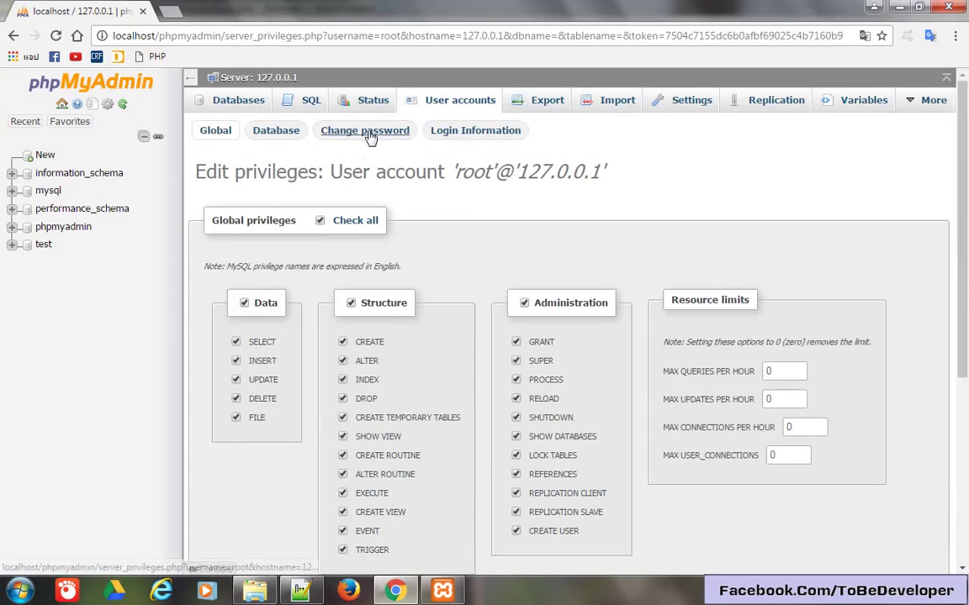
click(368, 133)
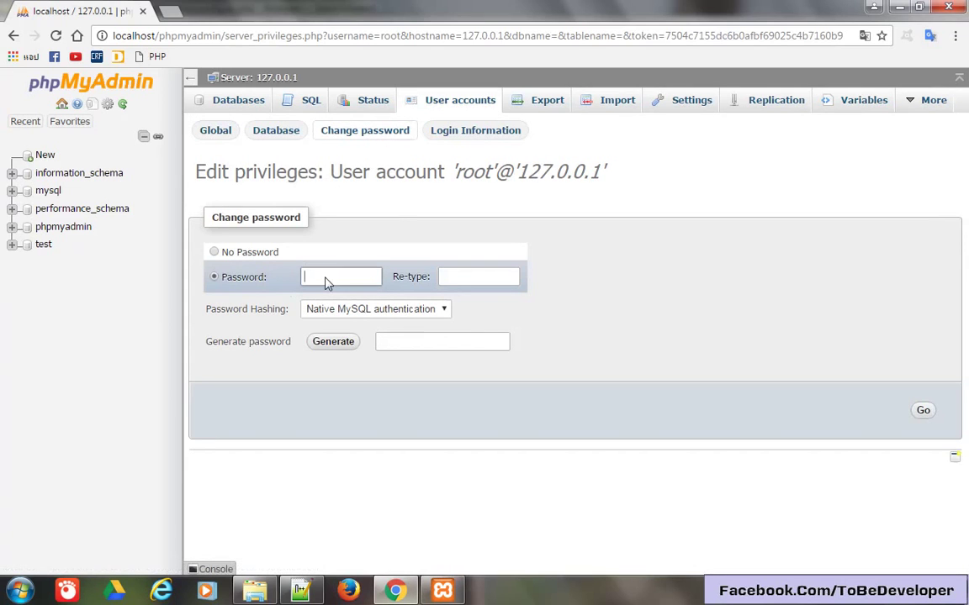
text(******)
click(491, 275)
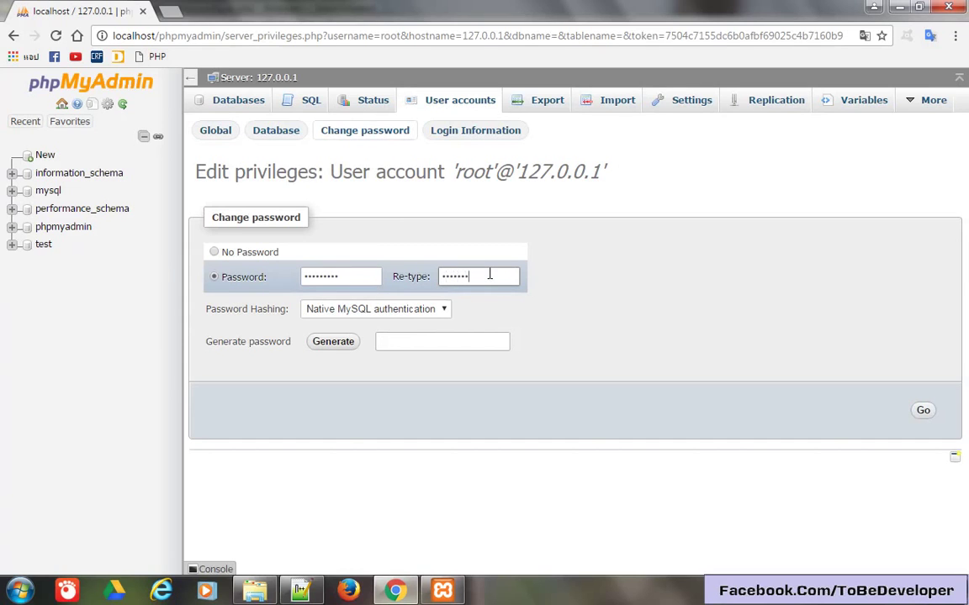
click(923, 410)
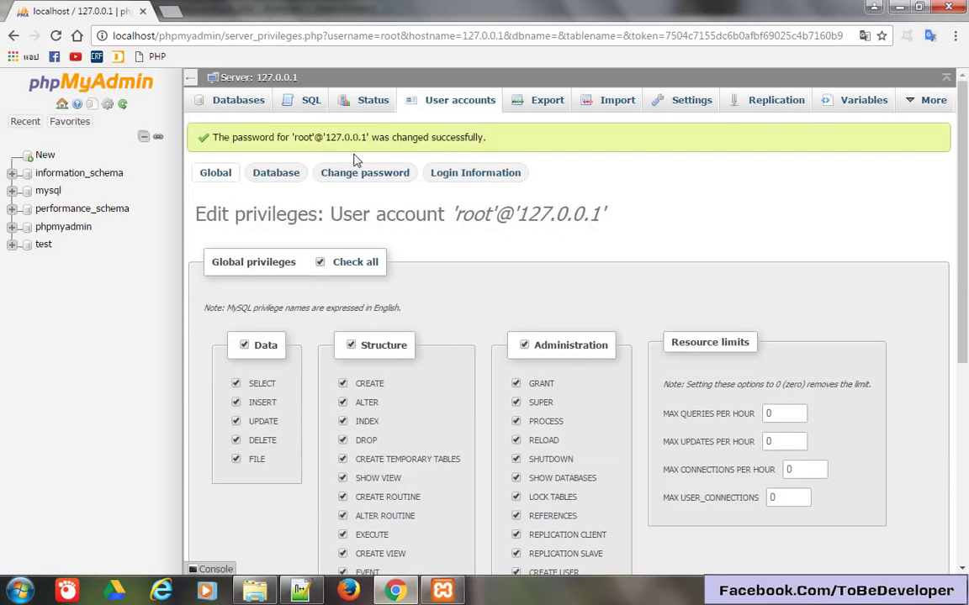
Set AllowNoPassword back to false in config.inc.php.
key(alt+Tab)
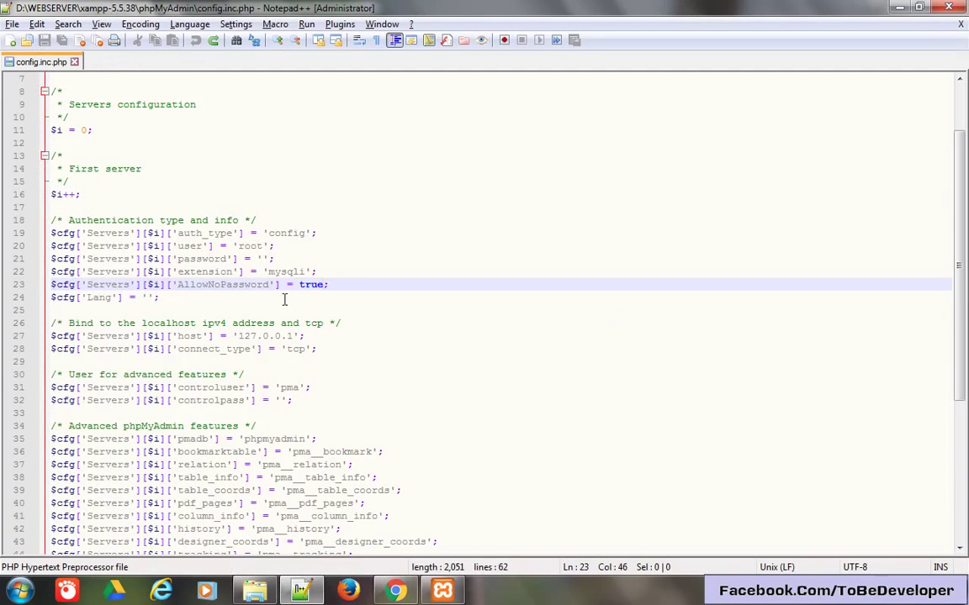
double_click(310, 286)
text(false)
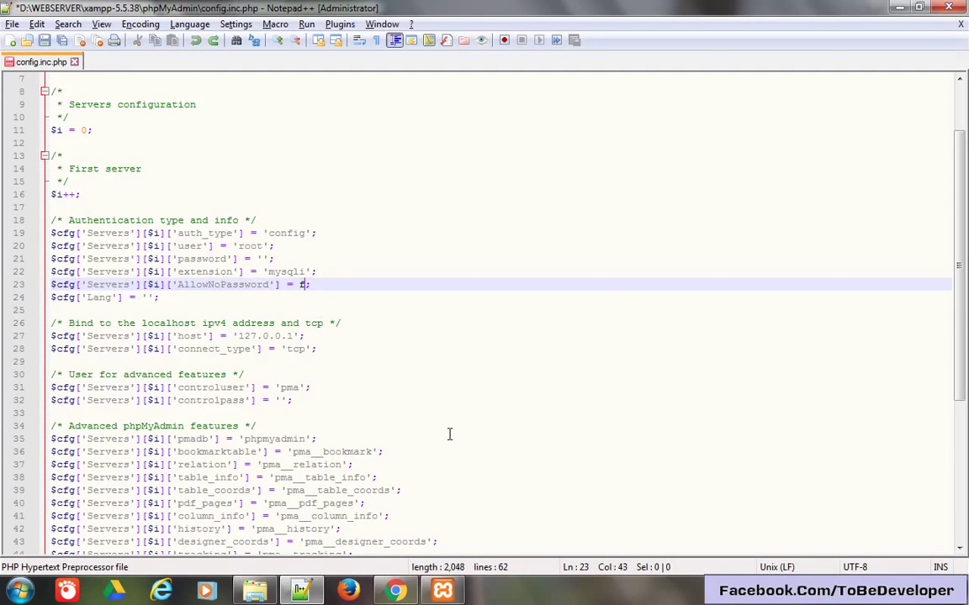
Restore auth_type to 'cookie', save the file and return to phpMyAdmin.
key(Up)
key(Up)
key(Up)
key(Up)
key(Left)
key(Left)
key(ctrl+shift+Left)
text(coo)
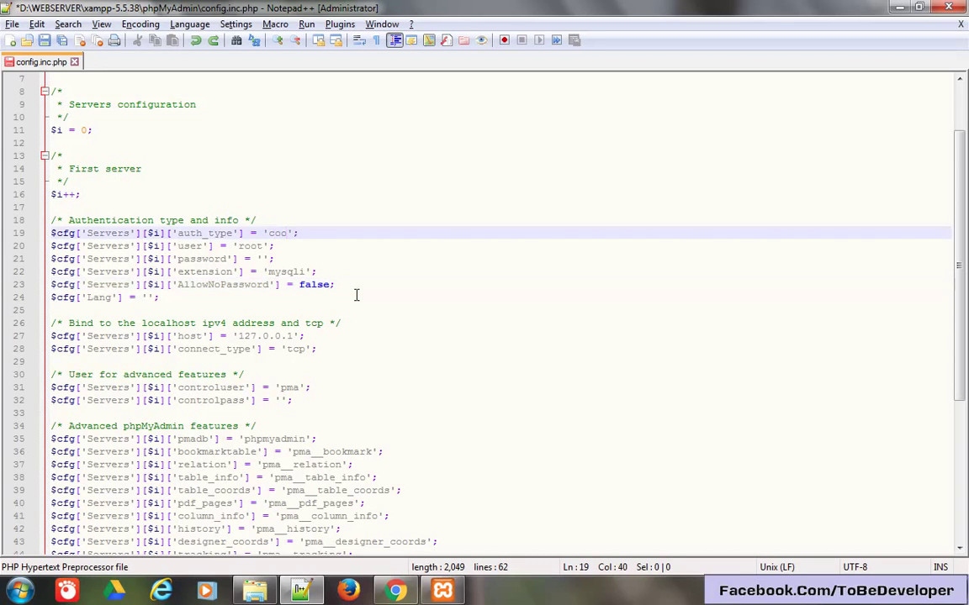
text(kie)
text(')
key(BackSpace)
key(ctrl+s)
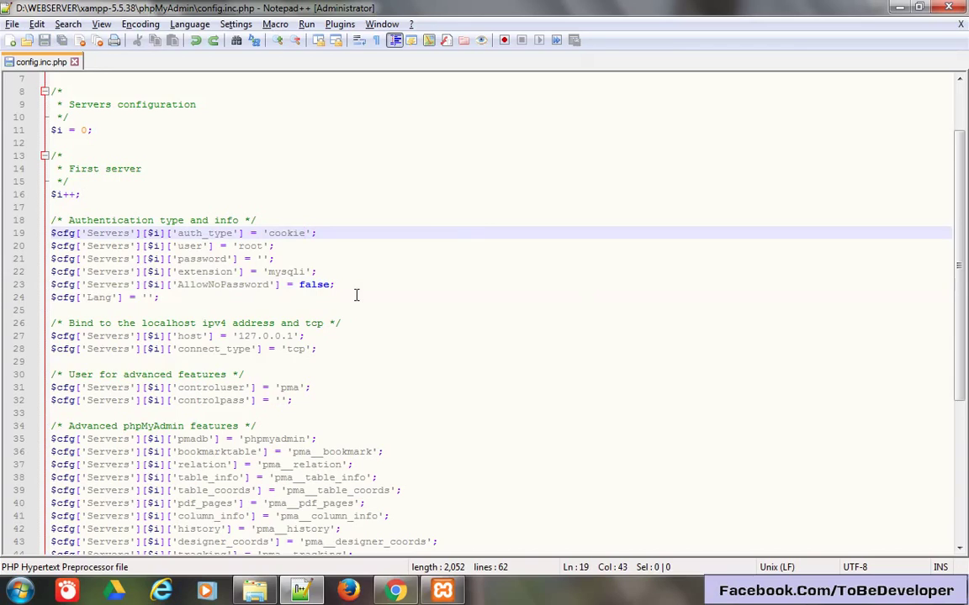
key(alt+Tab)
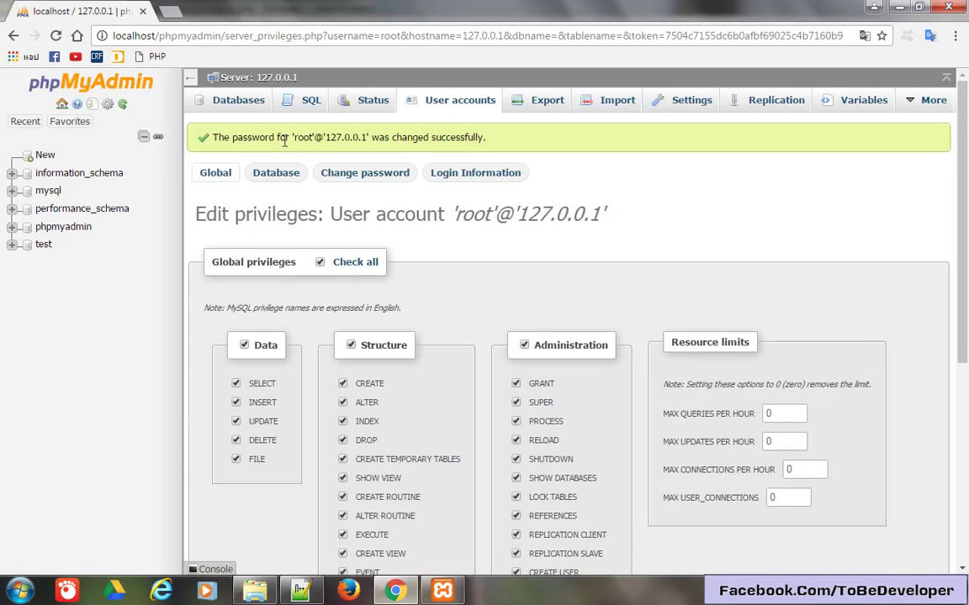
Decline Chrome's save-password offer, log in as root with the new password, log out, log back in.
click(62, 101)
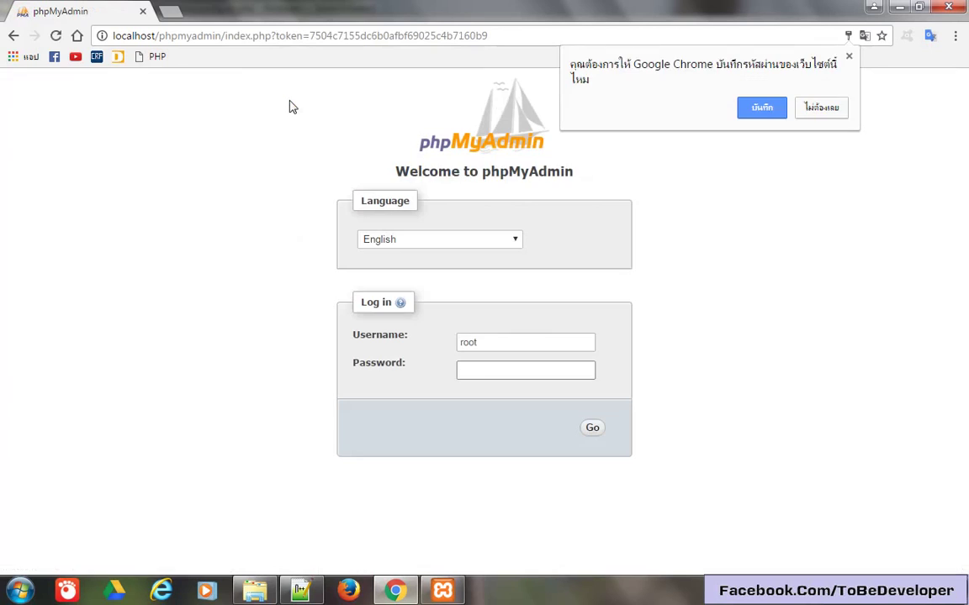
click(821, 110)
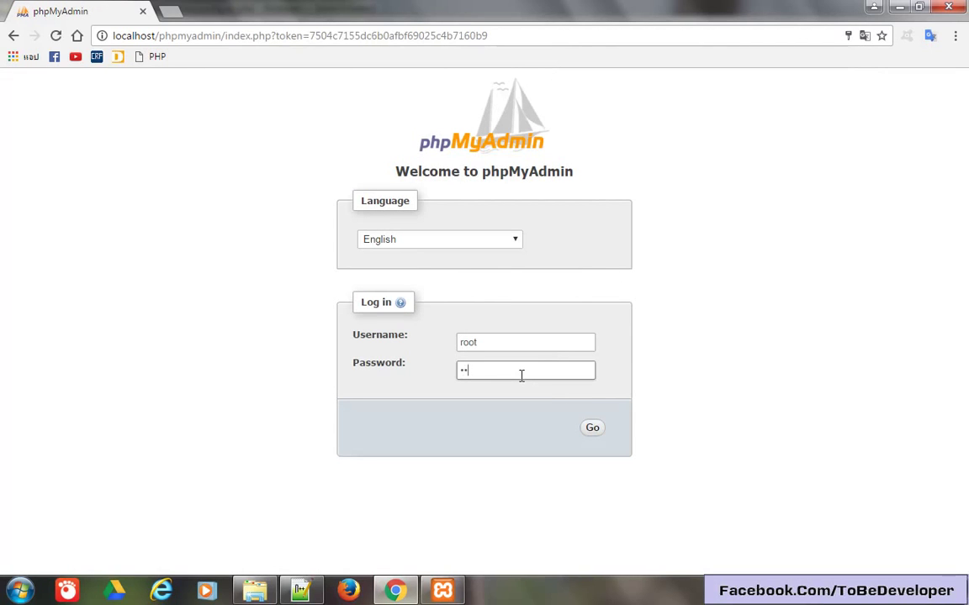
key(Return)
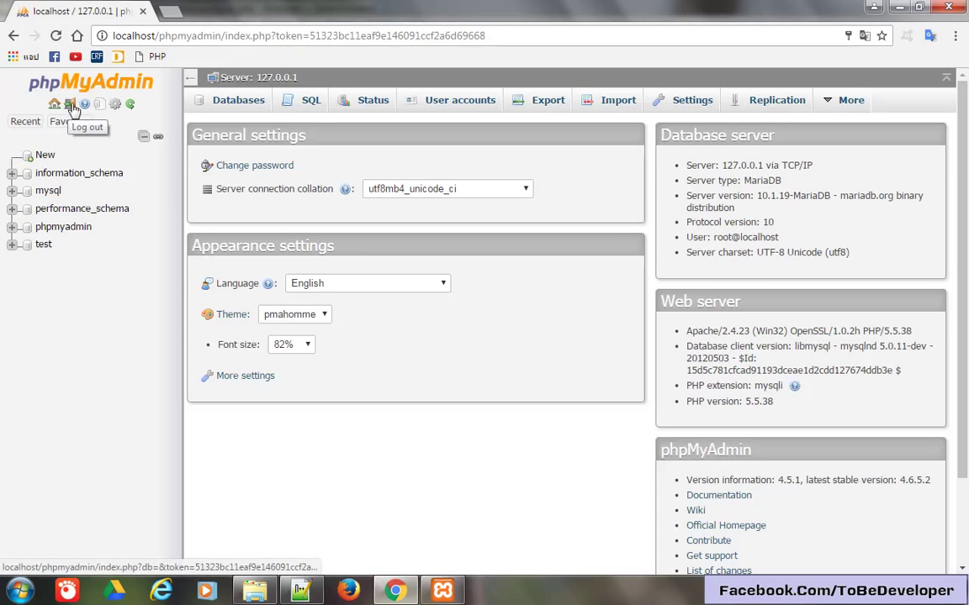
click(71, 110)
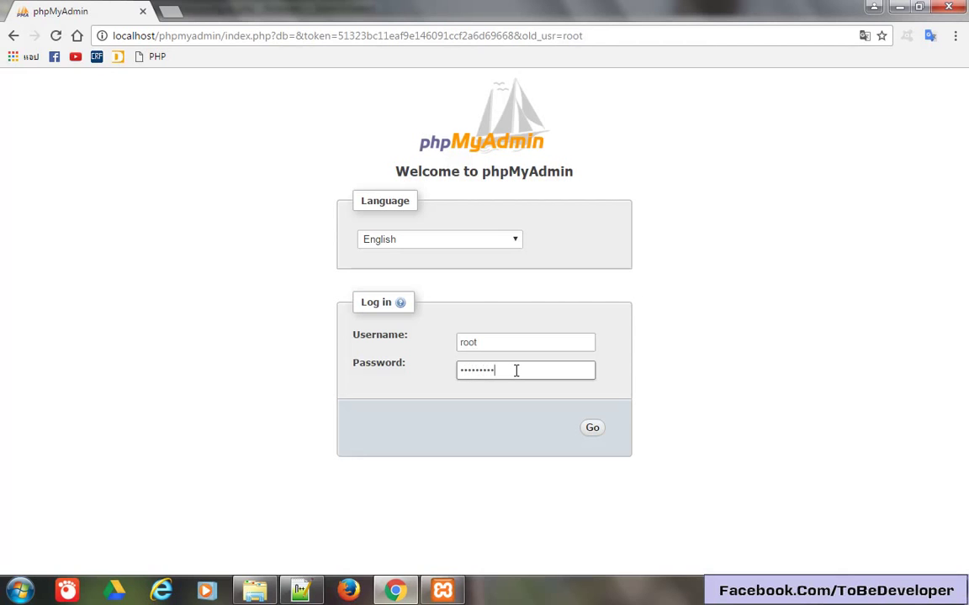
key(Return)
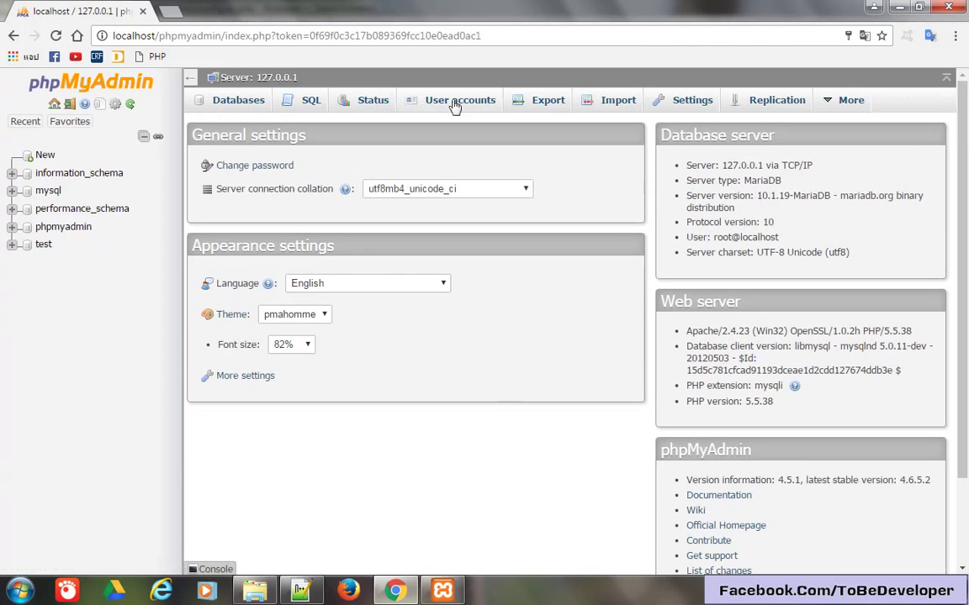
Check in User accounts that root on host 127.0.0.1 now shows a password (Yes).
click(467, 102)
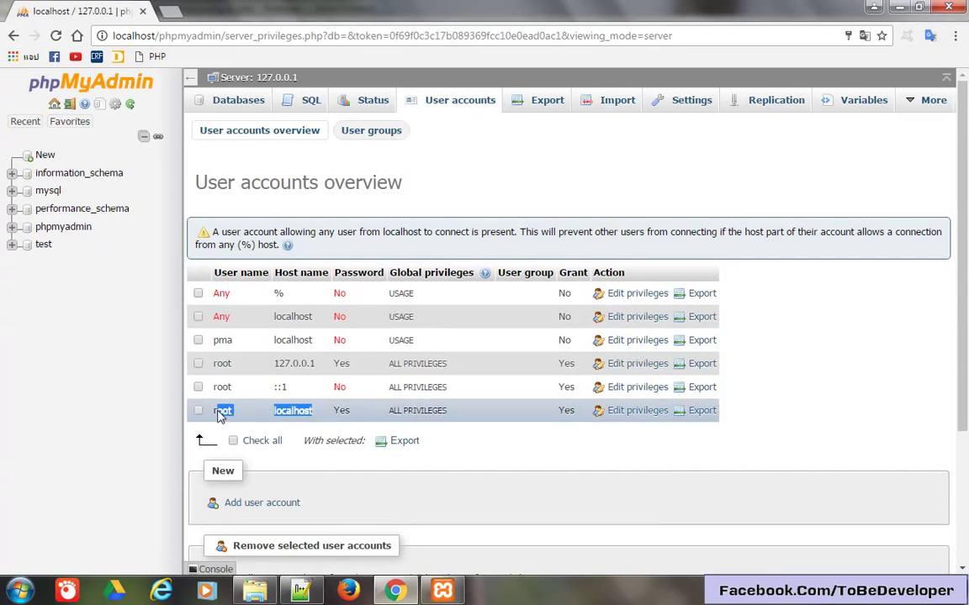
drag(317, 364, 216, 361)
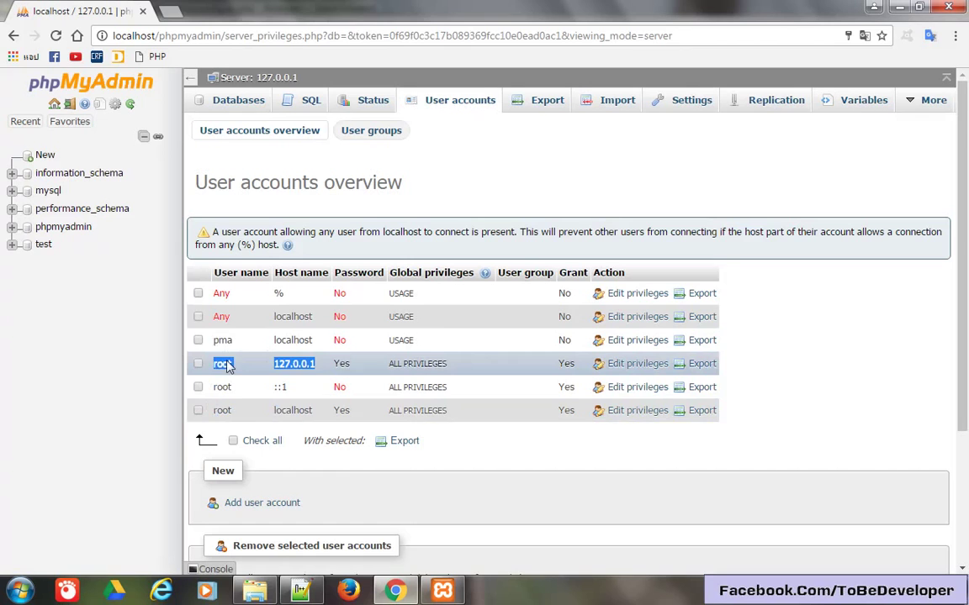
double_click(340, 363)
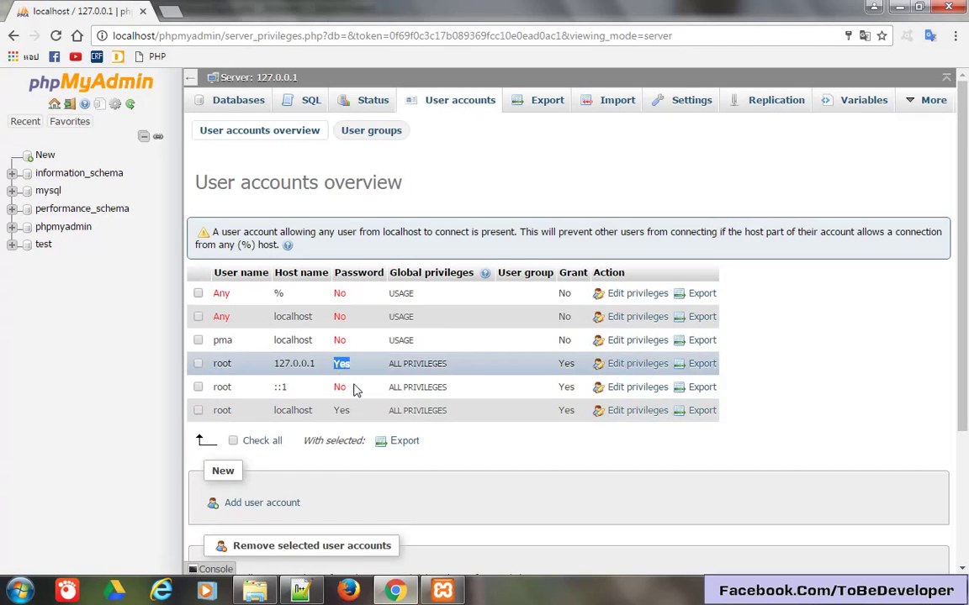
click(487, 442)
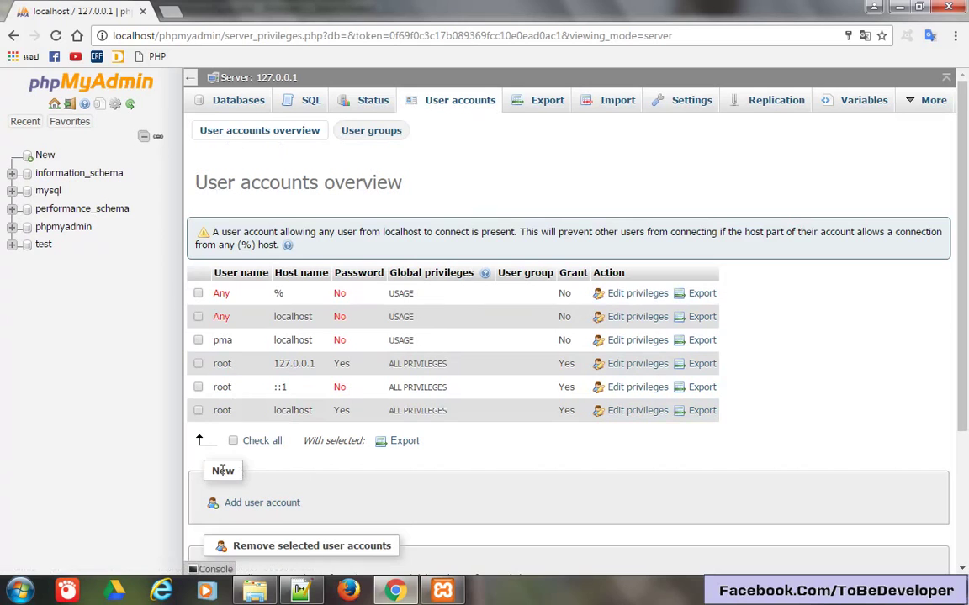
Fill the Add user account form: user name tobedev, host Local, password entered twice.
click(260, 505)
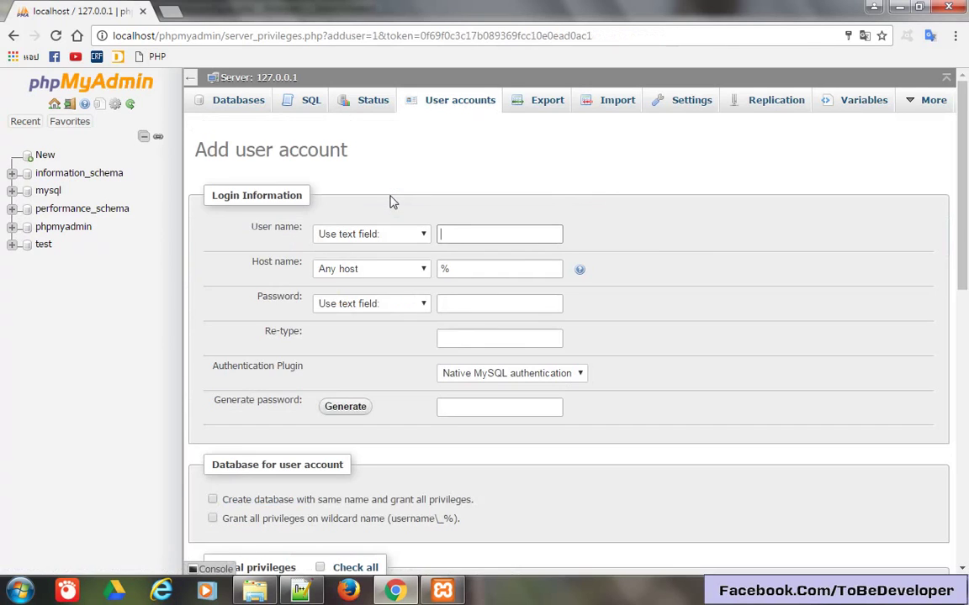
click(496, 229)
click(415, 270)
click(371, 300)
click(472, 301)
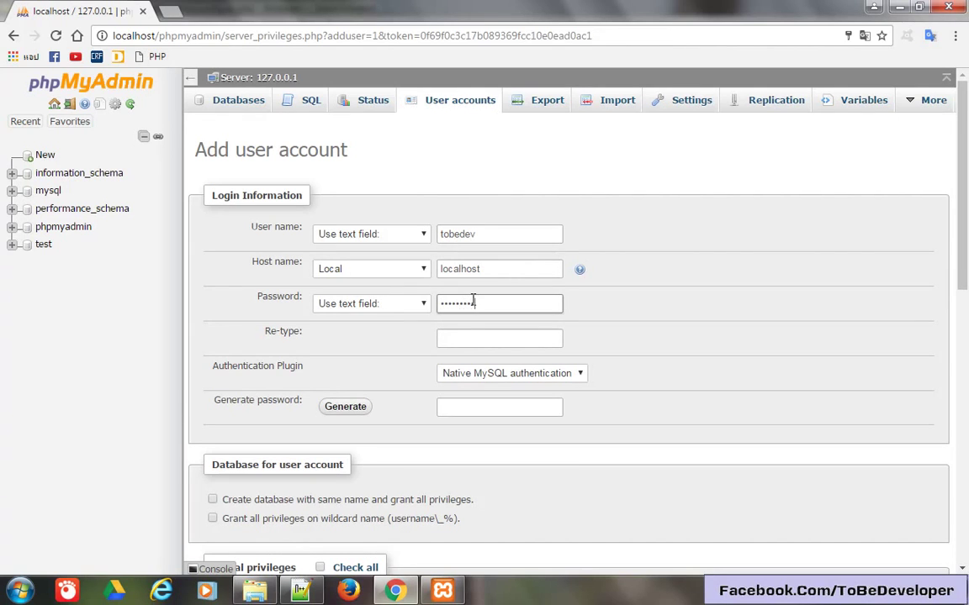
click(484, 339)
text(12)
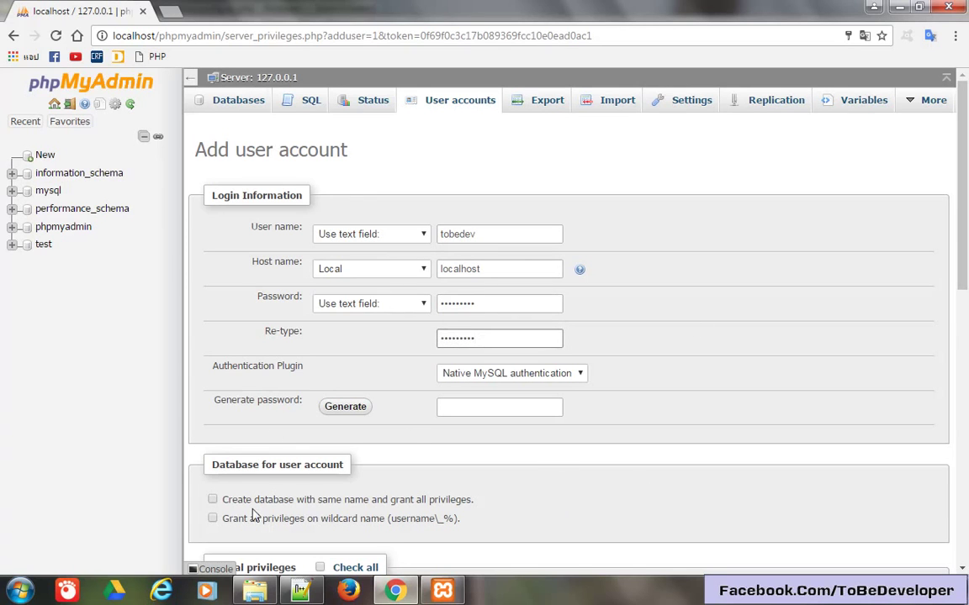
Leave all global privileges unchecked and create the tobedev account.
scroll(421, 503, down, 1)
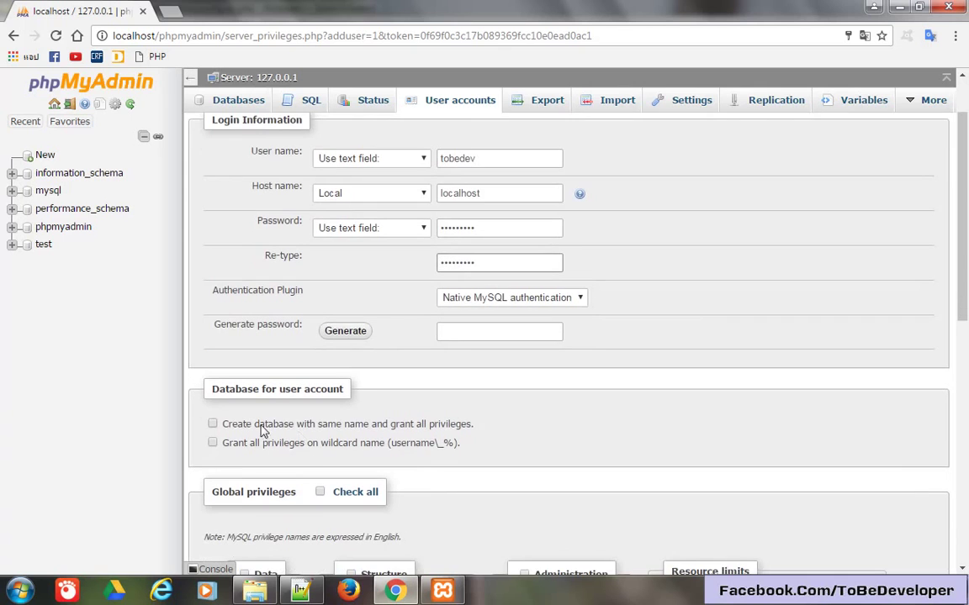
scroll(735, 461, down, 2)
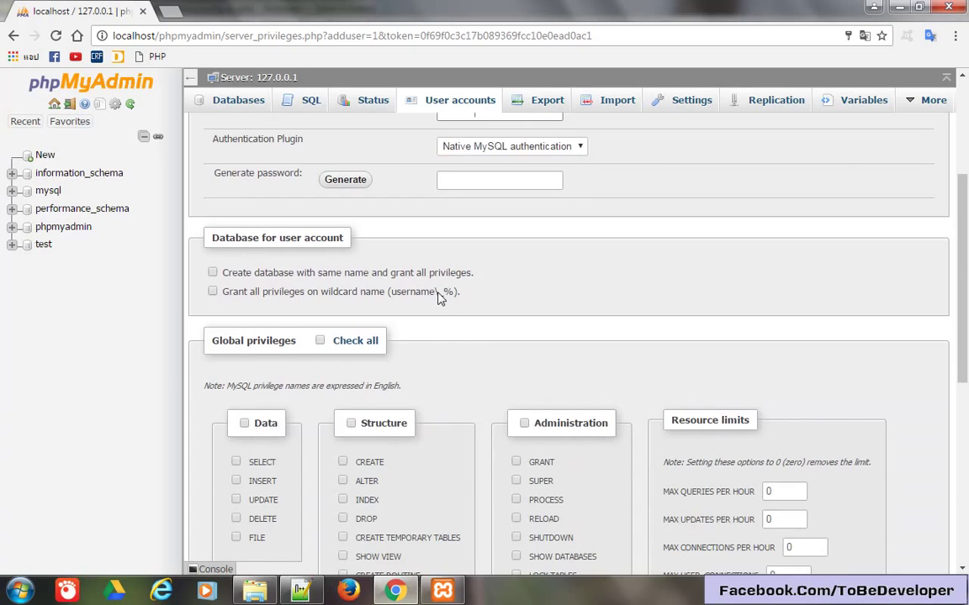
scroll(438, 301, down, 2)
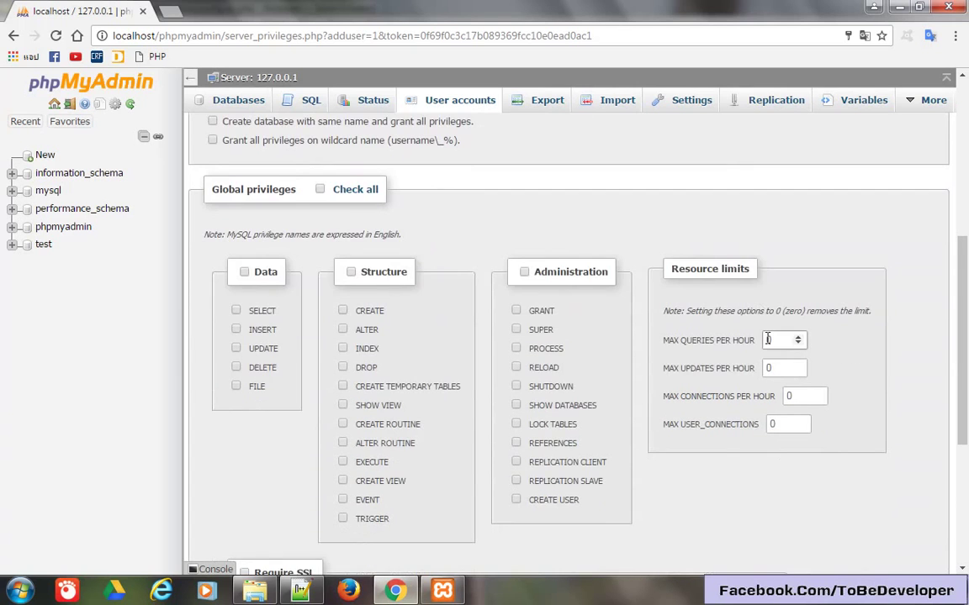
scroll(772, 340, down, 4)
click(913, 510)
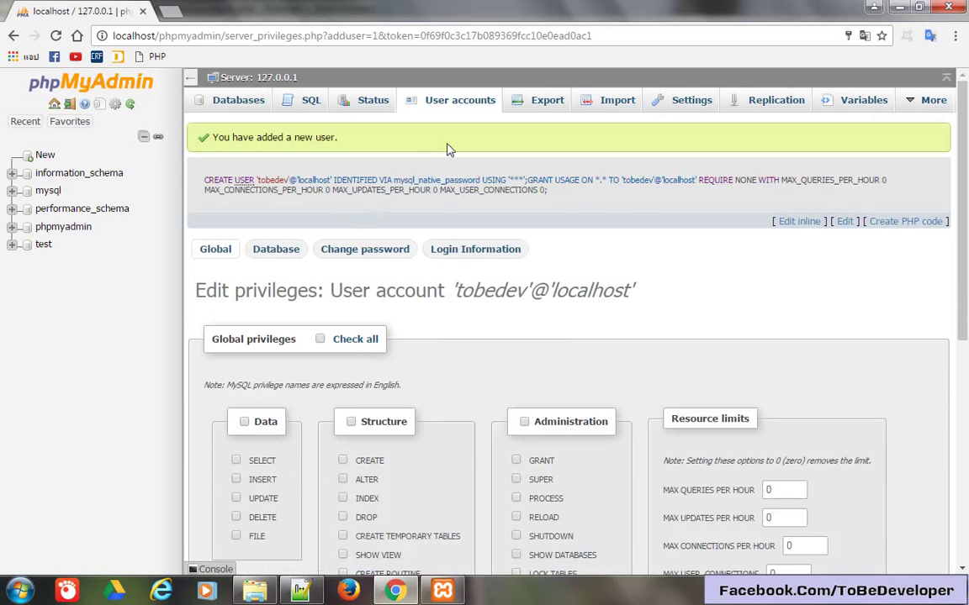
Grant tobedev every privilege on the test database via its Database privileges, using Check all.
click(460, 105)
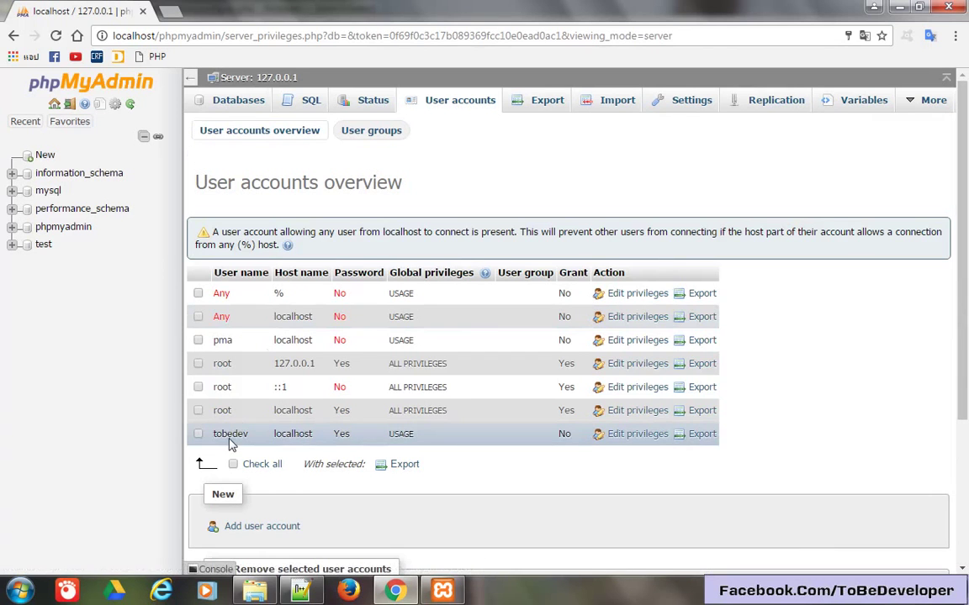
click(231, 437)
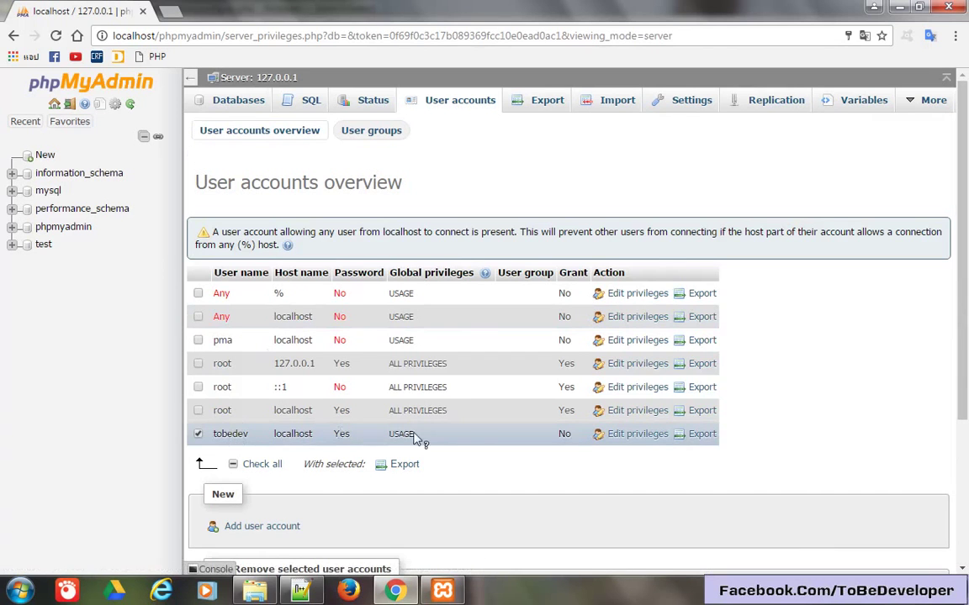
click(652, 444)
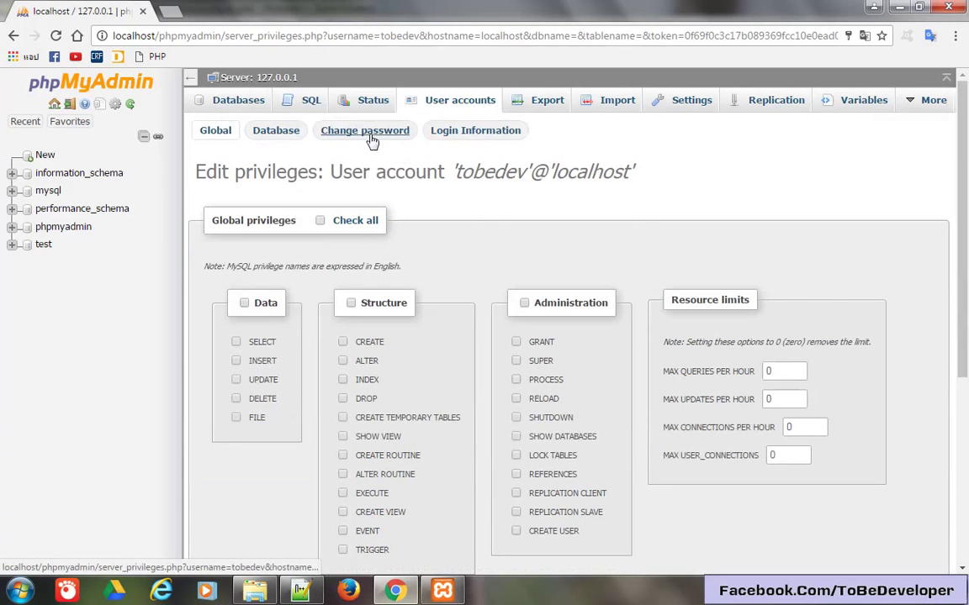
click(283, 133)
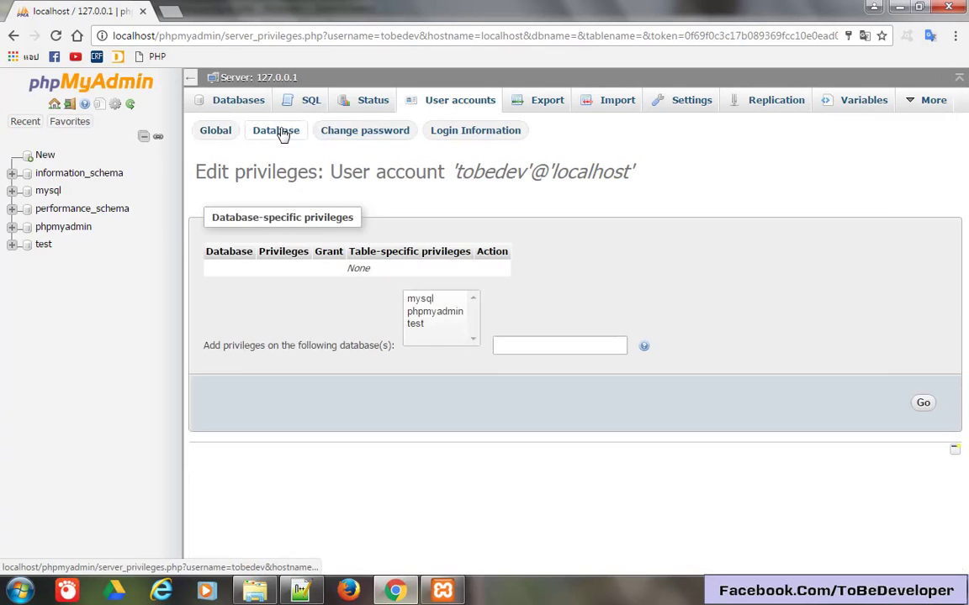
click(419, 326)
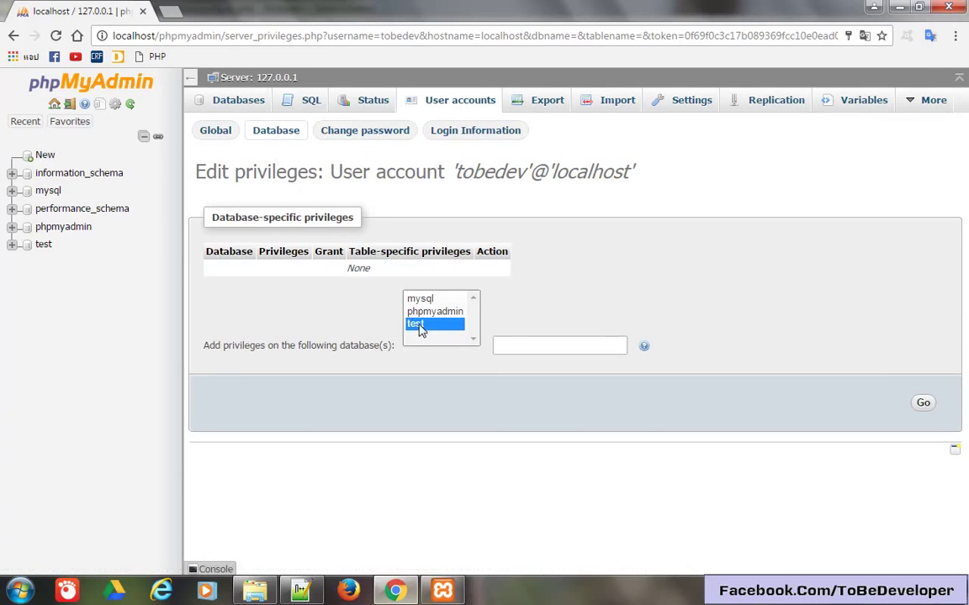
click(922, 405)
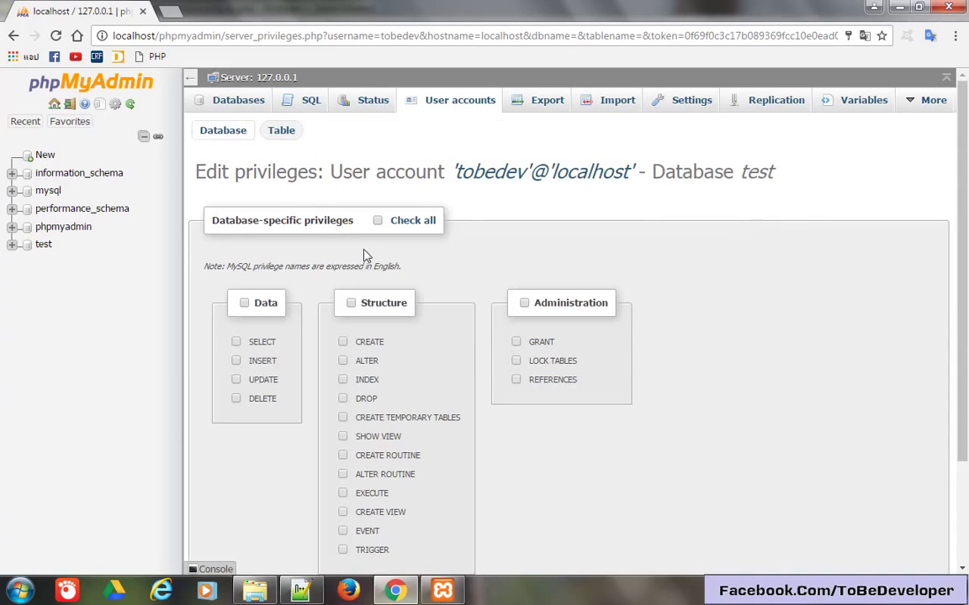
click(410, 221)
scroll(707, 315, down, 3)
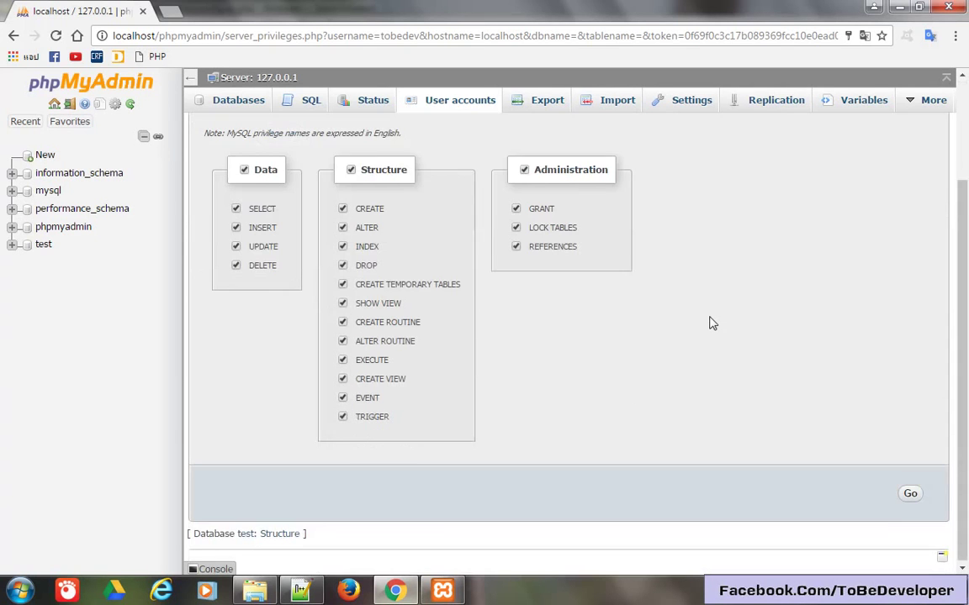
click(910, 492)
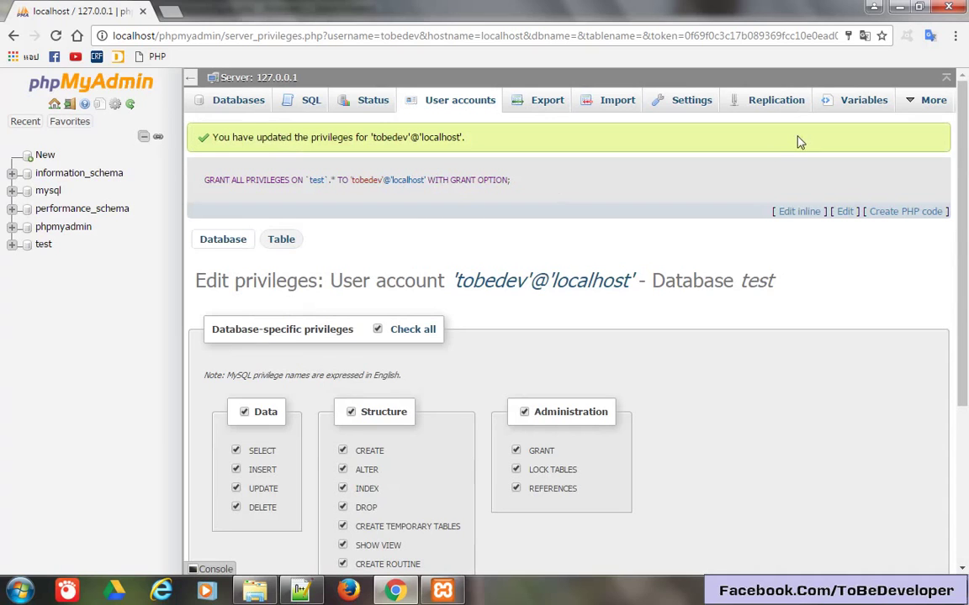
Log out of root and log in as tobedev with its password.
click(70, 107)
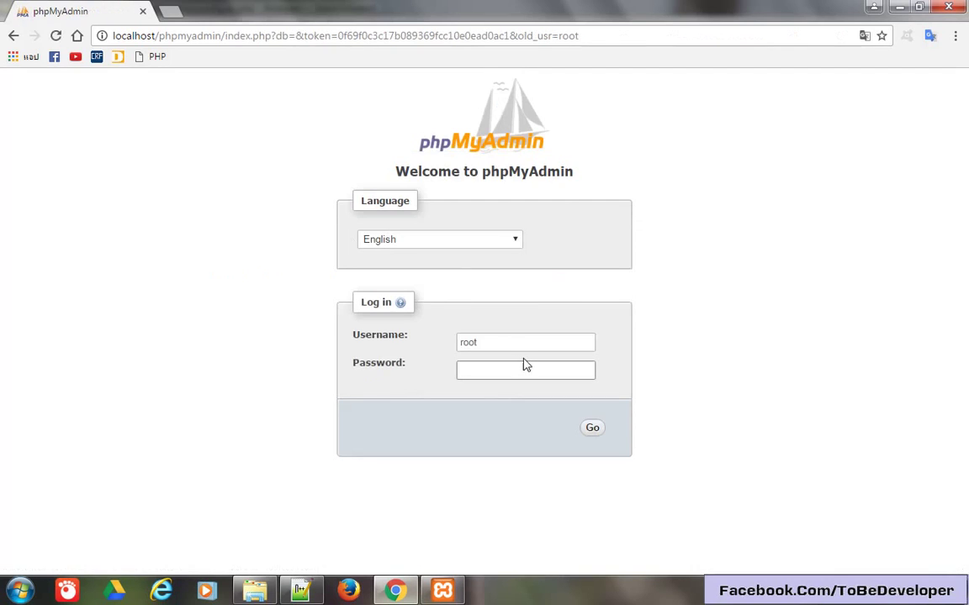
double_click(523, 345)
text(tobedev)
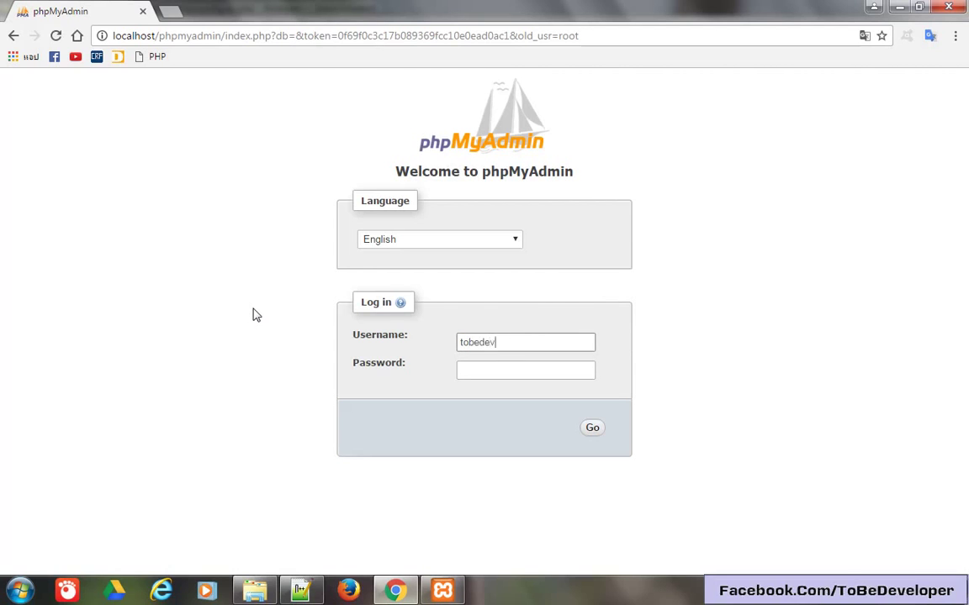
key(Tab)
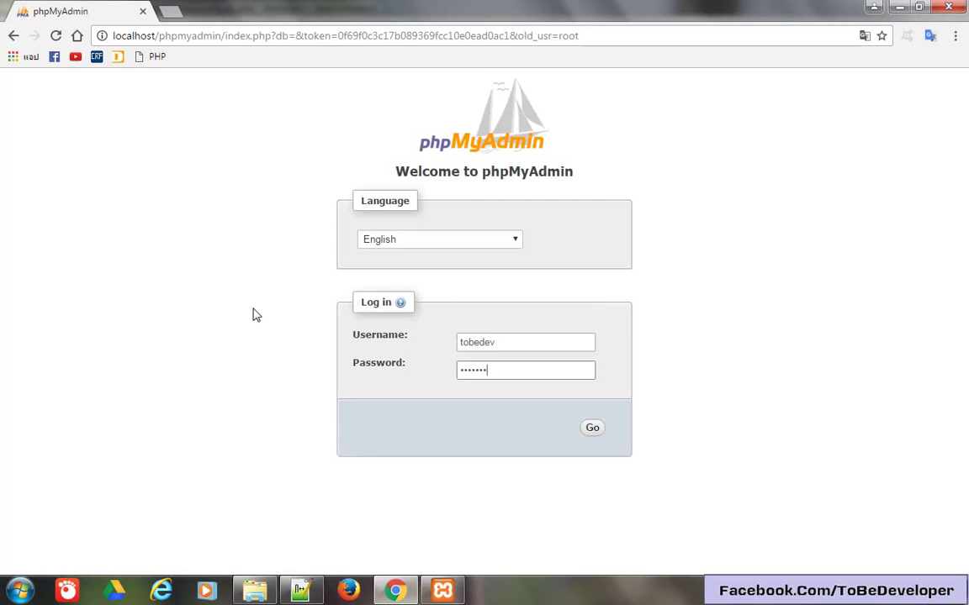
click(593, 429)
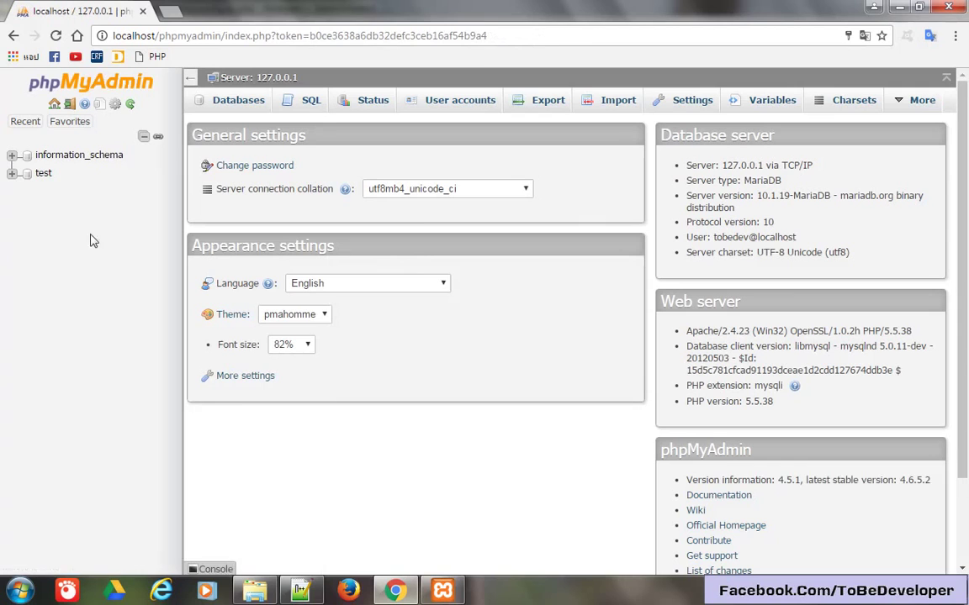
Confirm tobedev gets a not-enough-privilege message on User accounts but can open the empty test database.
drag(59, 175, 30, 183)
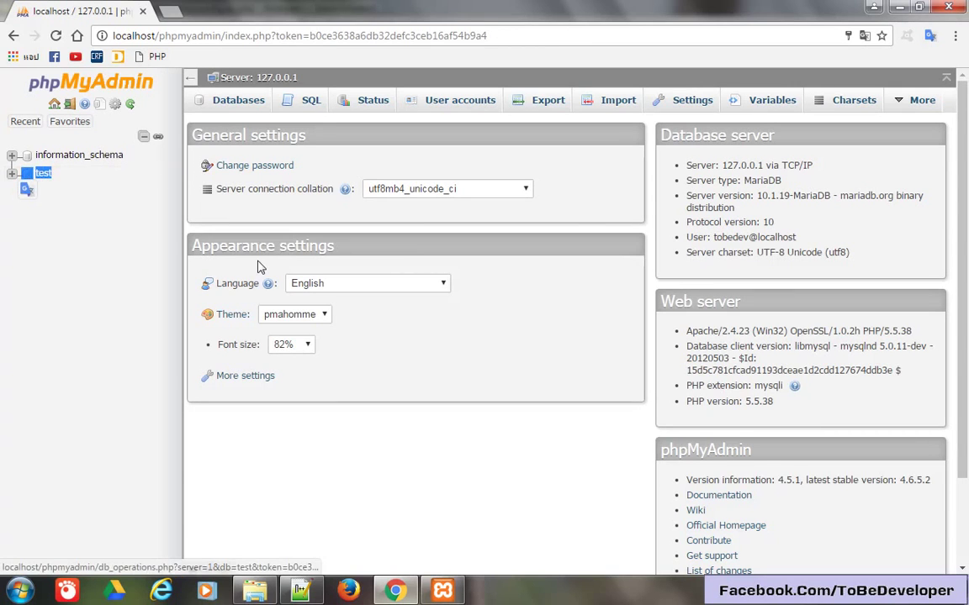
click(467, 104)
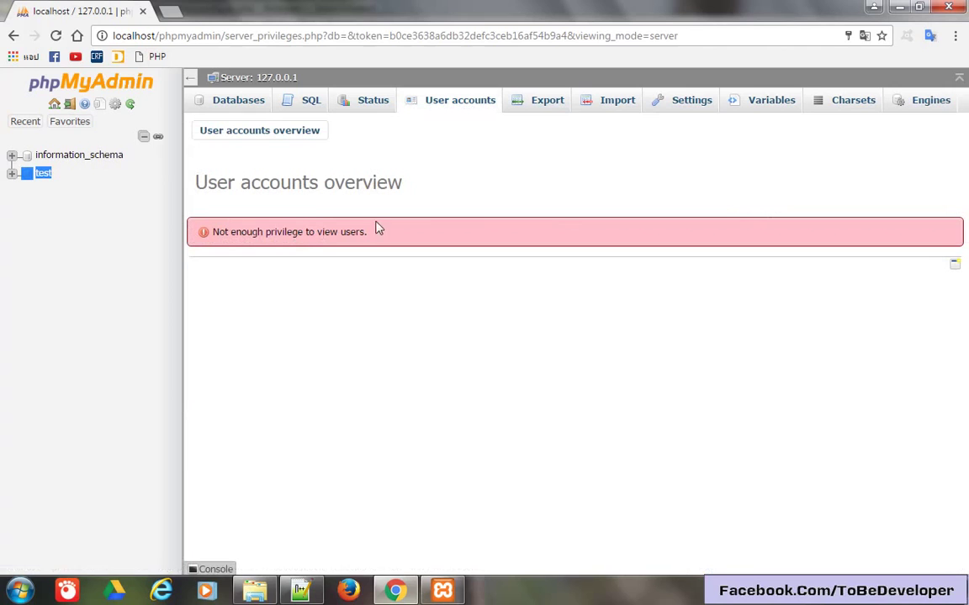
drag(378, 228, 220, 270)
click(260, 291)
click(59, 123)
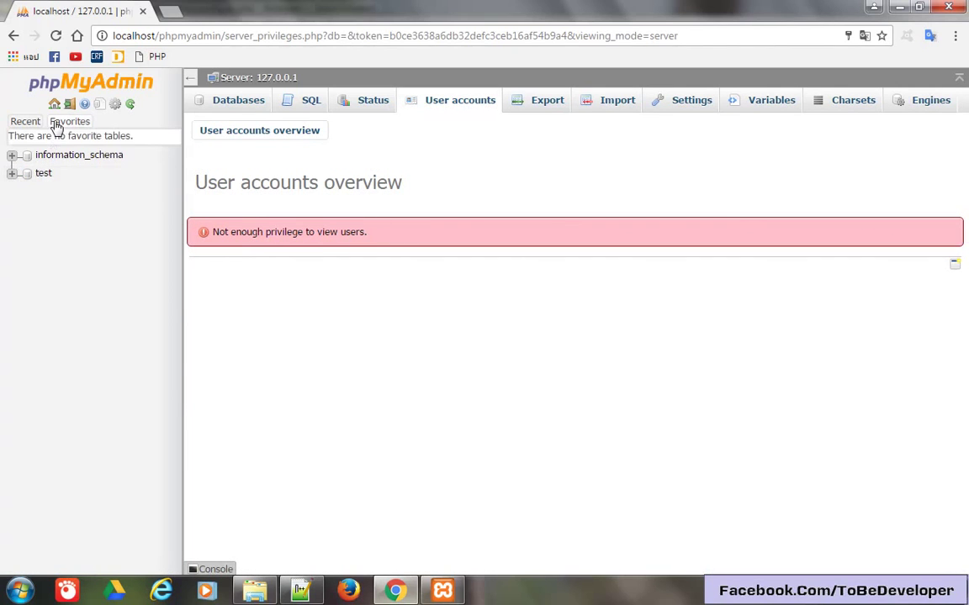
click(43, 175)
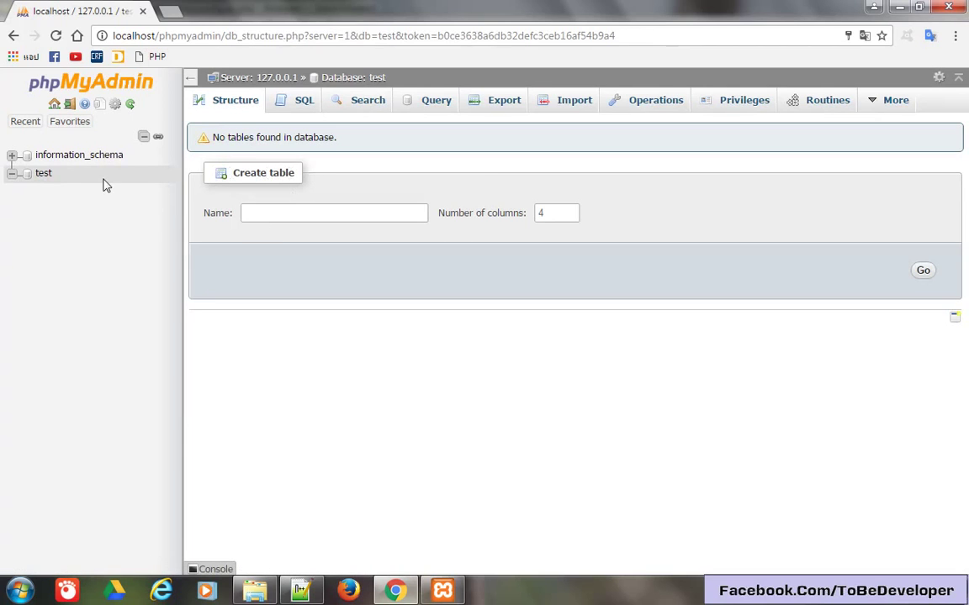
Log out of the tobedev session and minimise Chrome and Notepad++ to reveal XAMPP Control Panel.
click(71, 105)
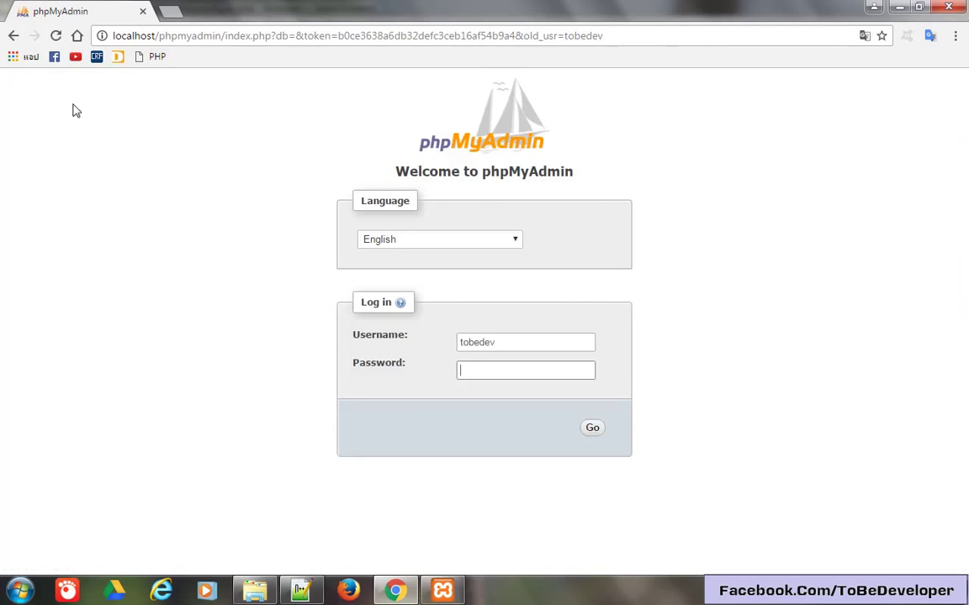
click(906, 10)
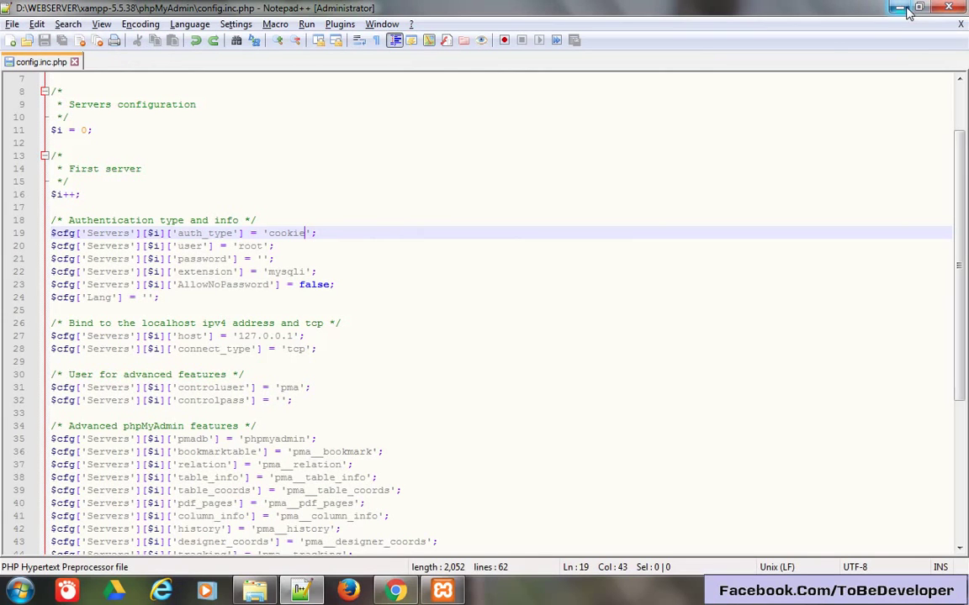
click(898, 7)
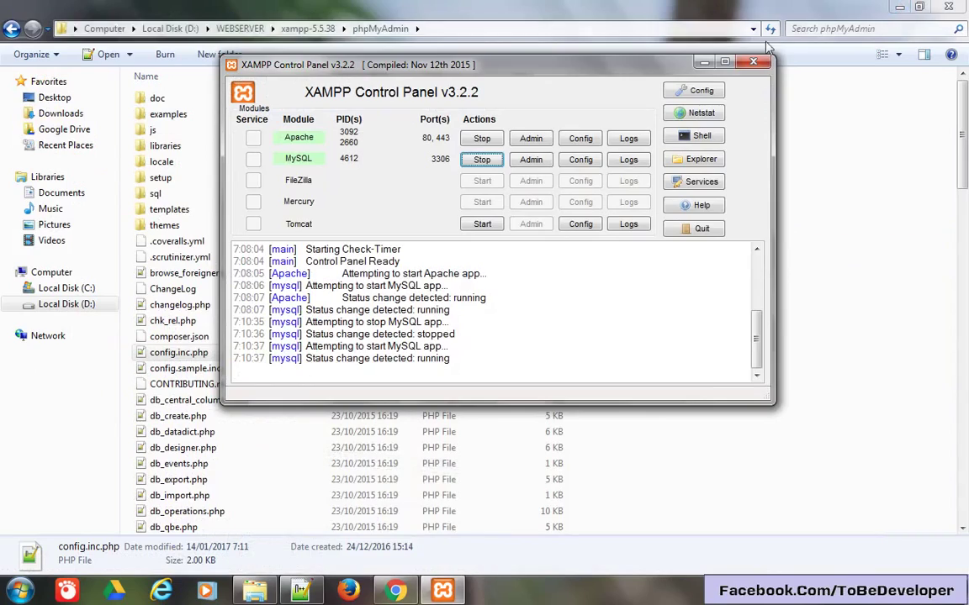